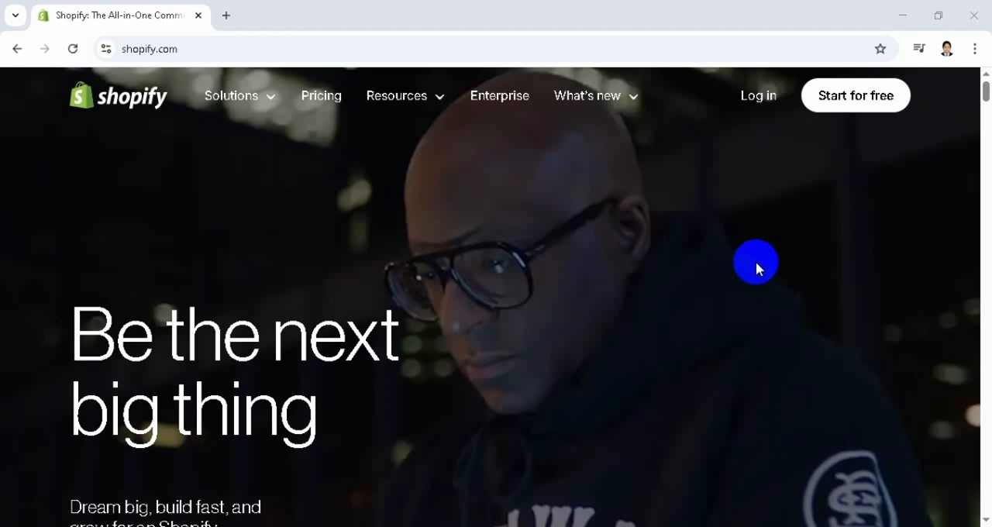
Open the Shopify Partners page at shopify.com/partners in a new browser tab
click(235, 13)
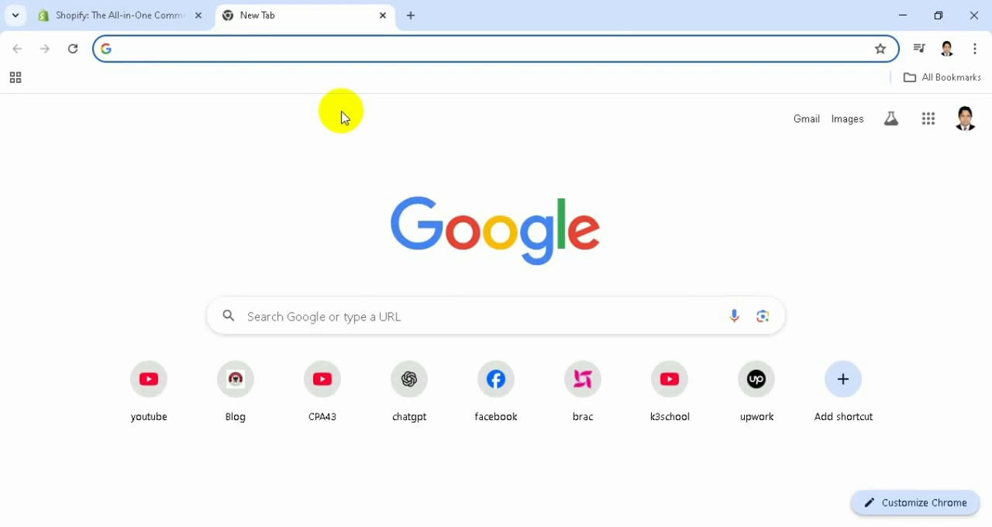
text(shop)
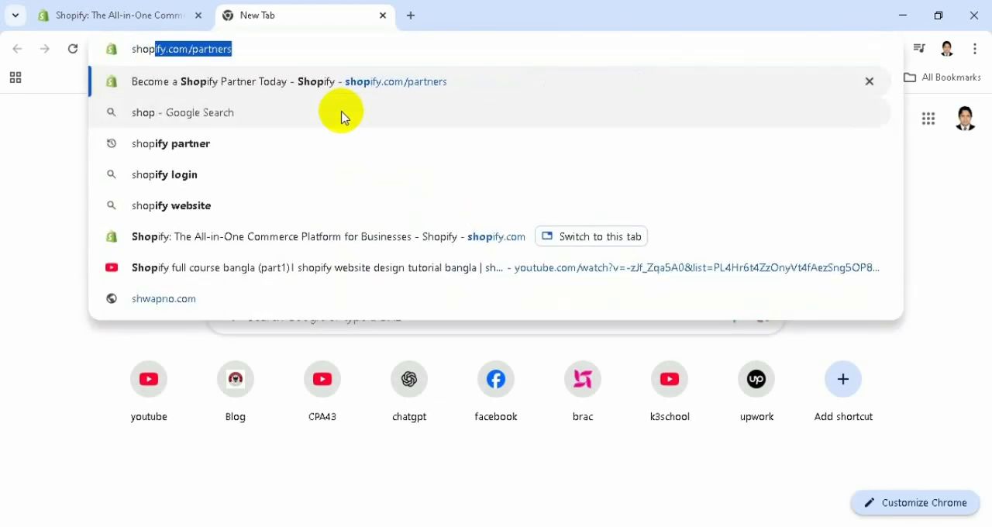
text(ify)
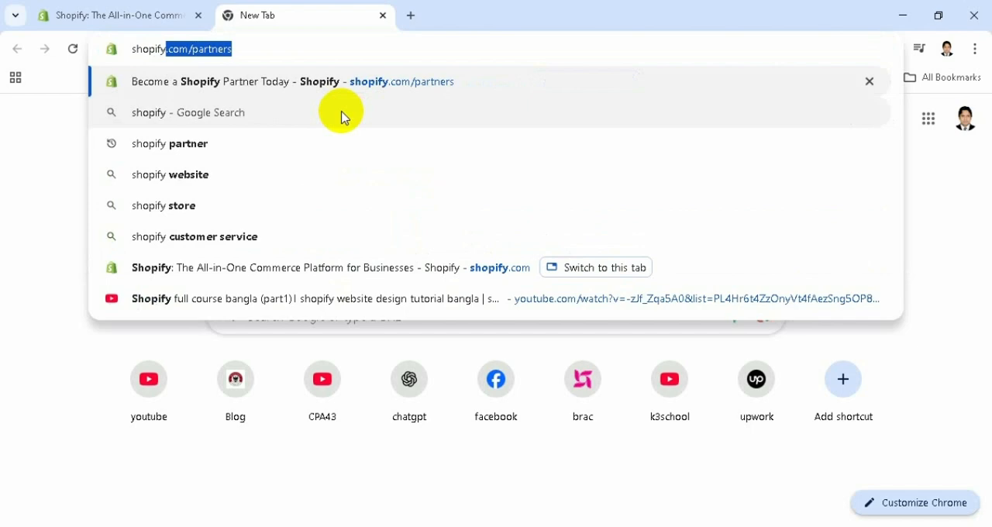
click(295, 44)
key(Return)
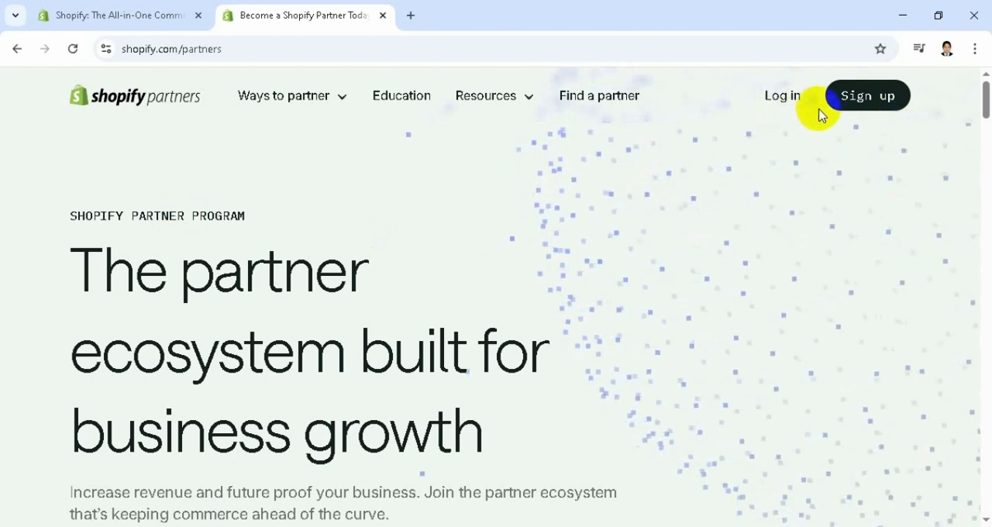
Start signing up for a Shopify Partner account using the email sign-up option
click(874, 106)
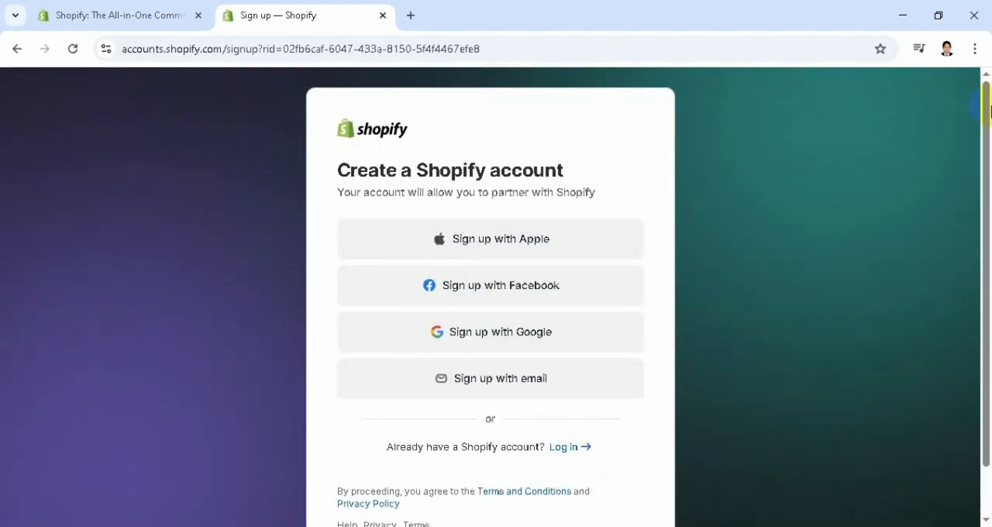
drag(988, 153, 989, 200)
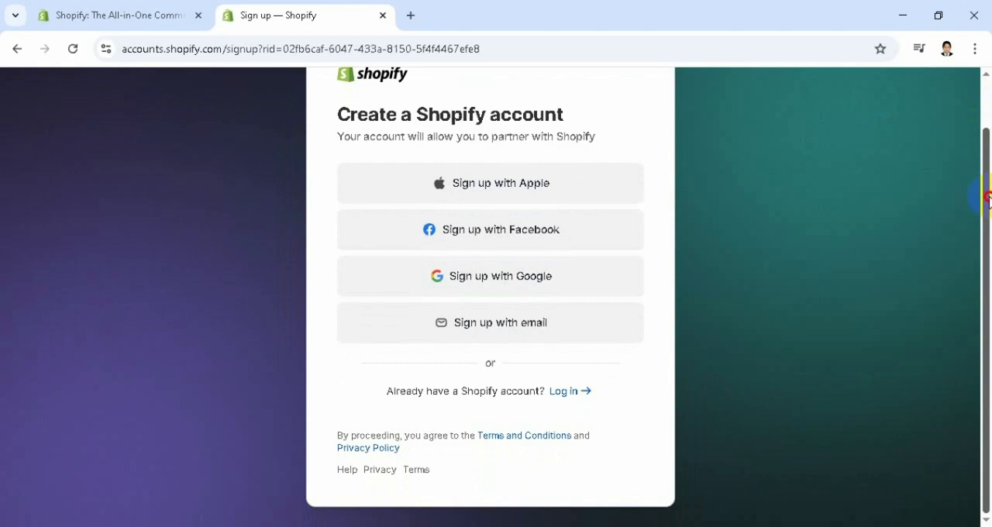
click(487, 330)
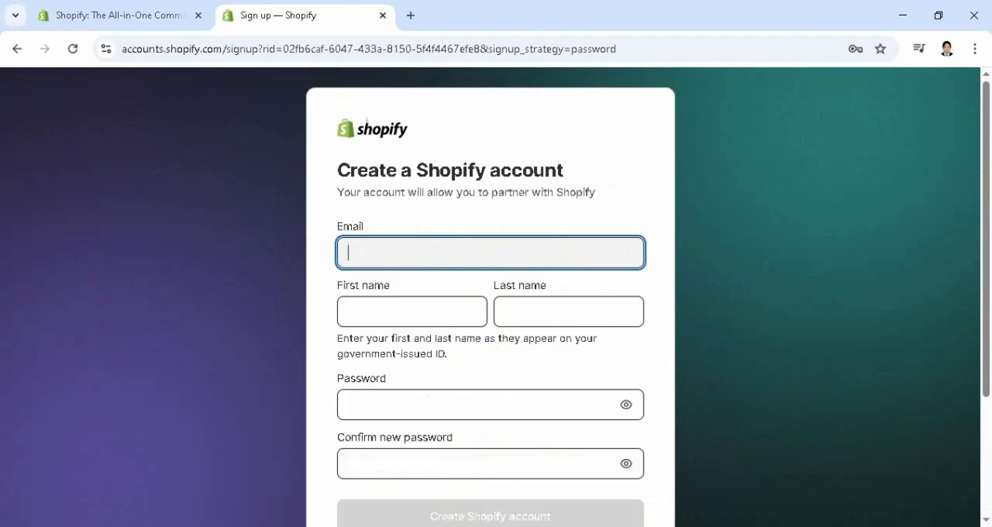
Copy the email address from the Notepad file all here.txt into the sign-up form's Email field in Chrome
key(alt+Tab)
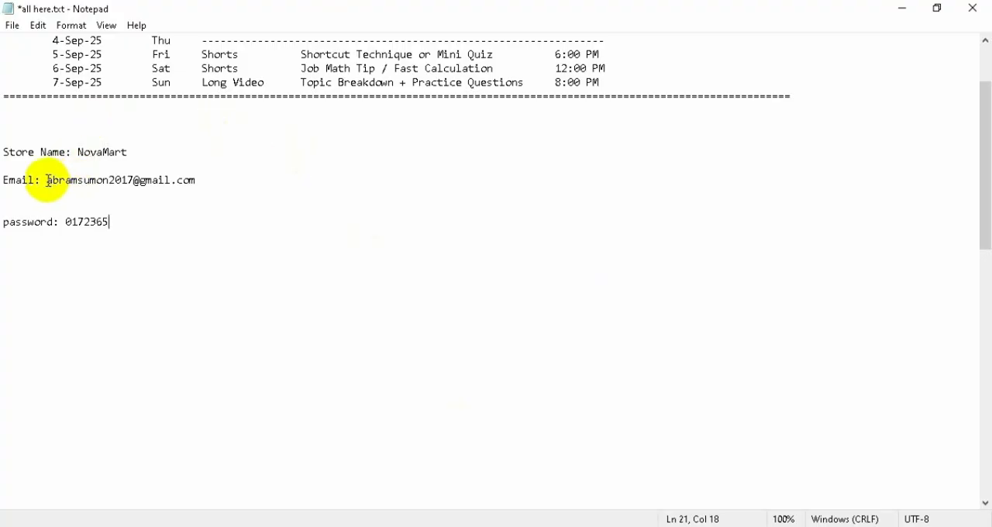
drag(44, 181, 201, 180)
key(ctrl+c)
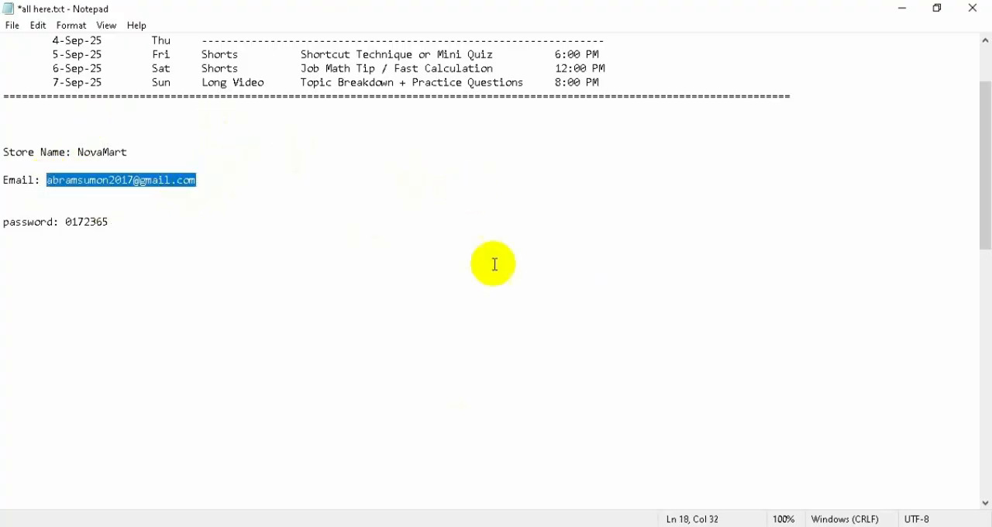
click(360, 526)
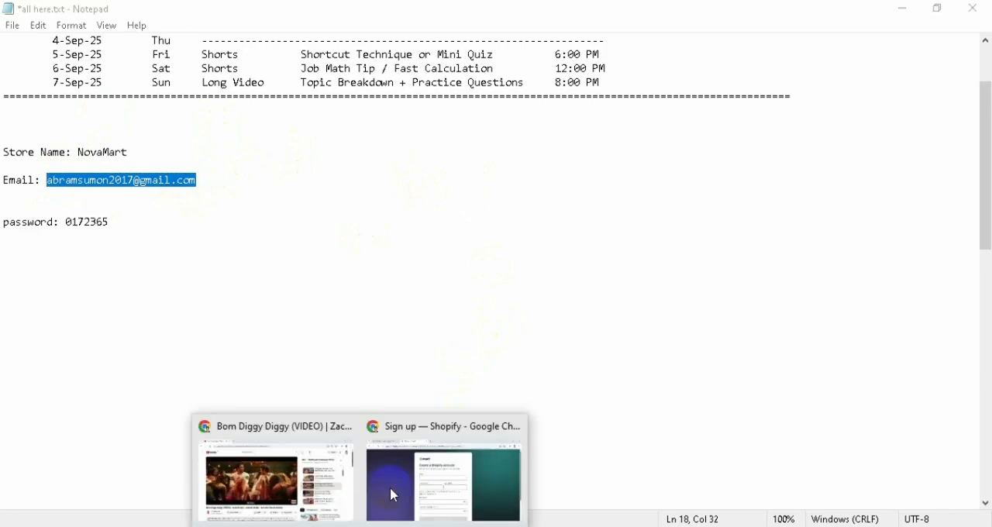
click(416, 493)
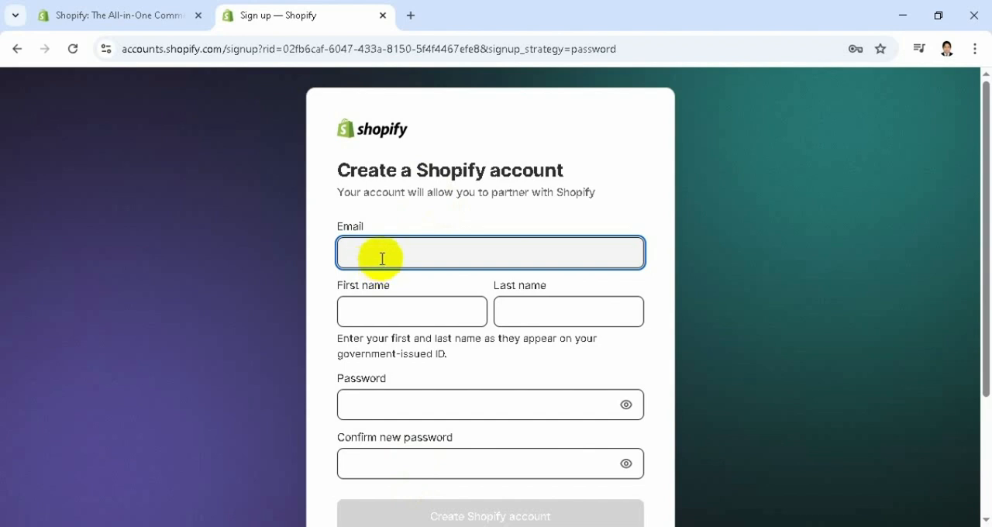
key(ctrl+v)
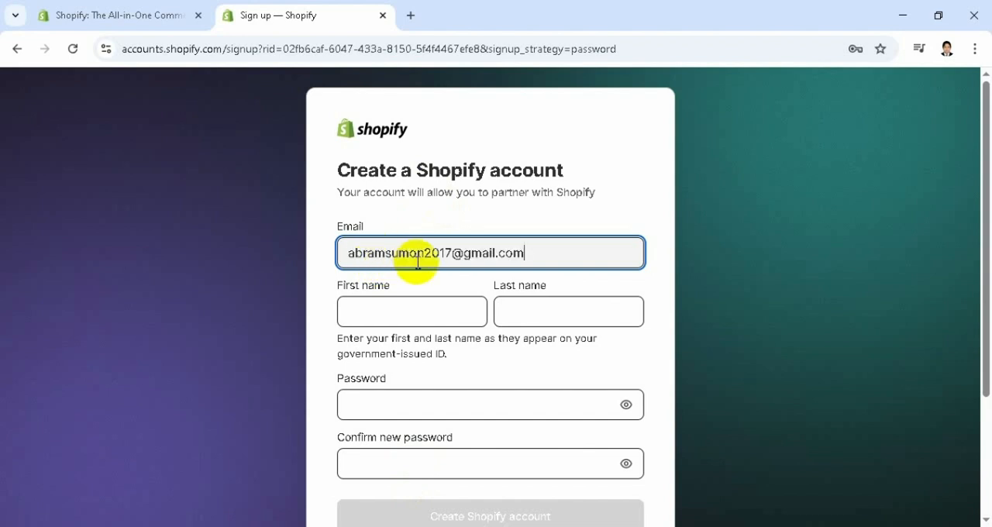
click(352, 256)
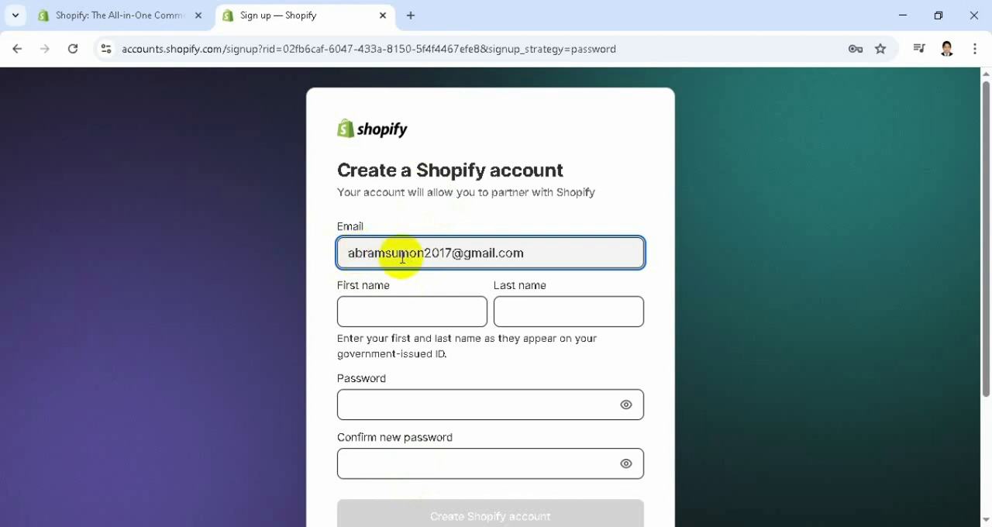
Enter the account holder's first name and last name in the sign-up form
click(397, 302)
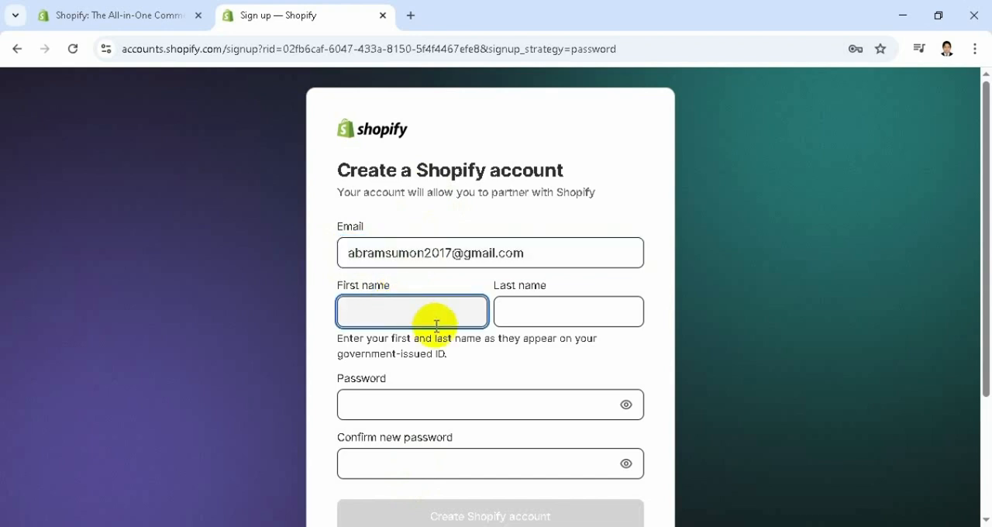
click(567, 322)
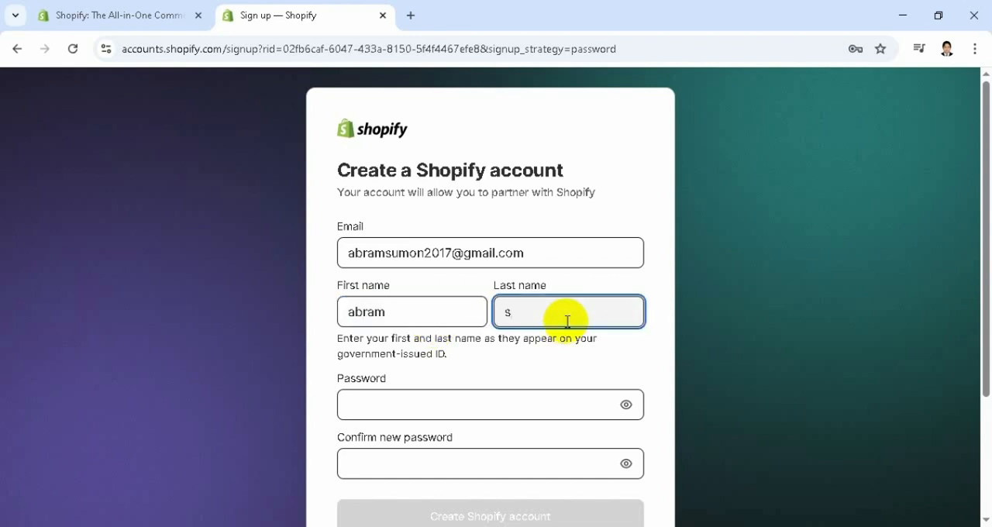
Fill in the saved account password and enter the same password in the Confirm new password field
click(443, 408)
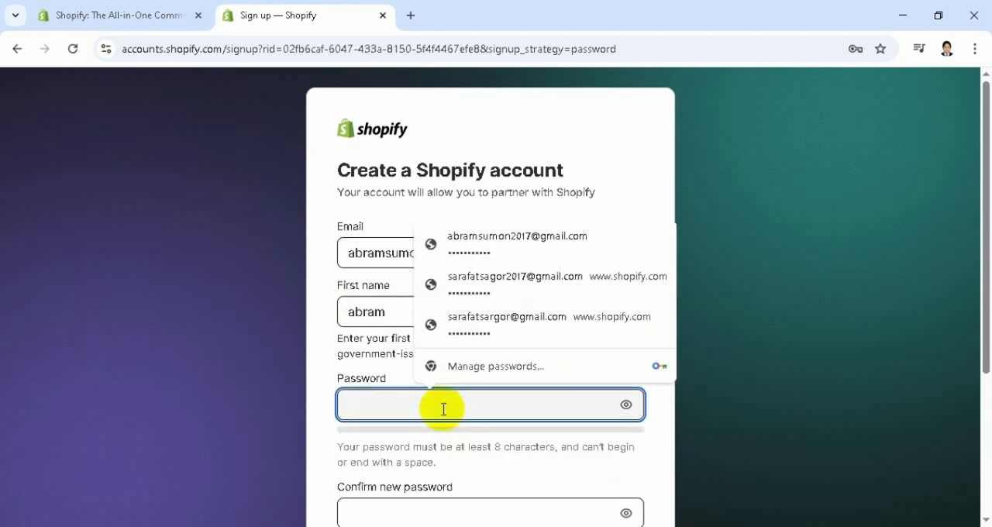
click(504, 248)
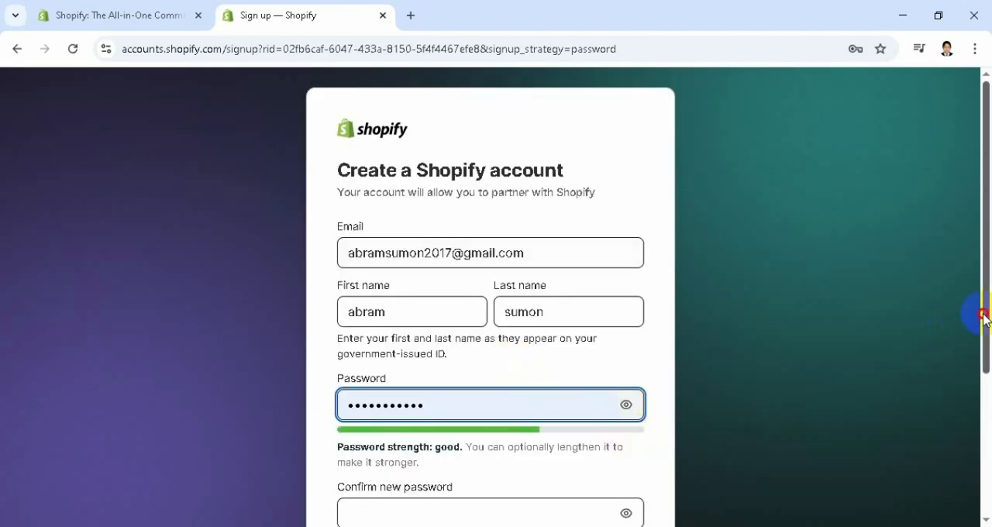
drag(985, 315, 985, 388)
double_click(447, 287)
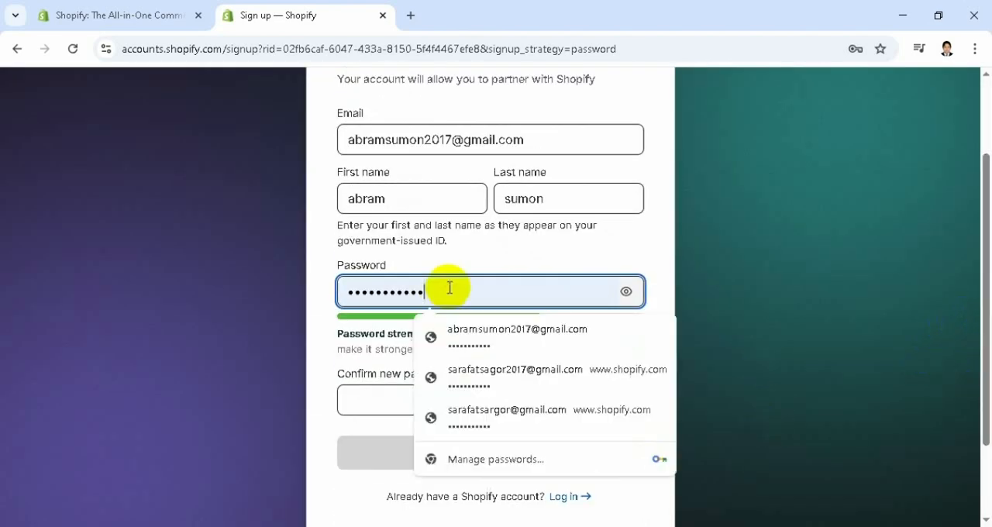
click(380, 398)
key(ctrl+v)
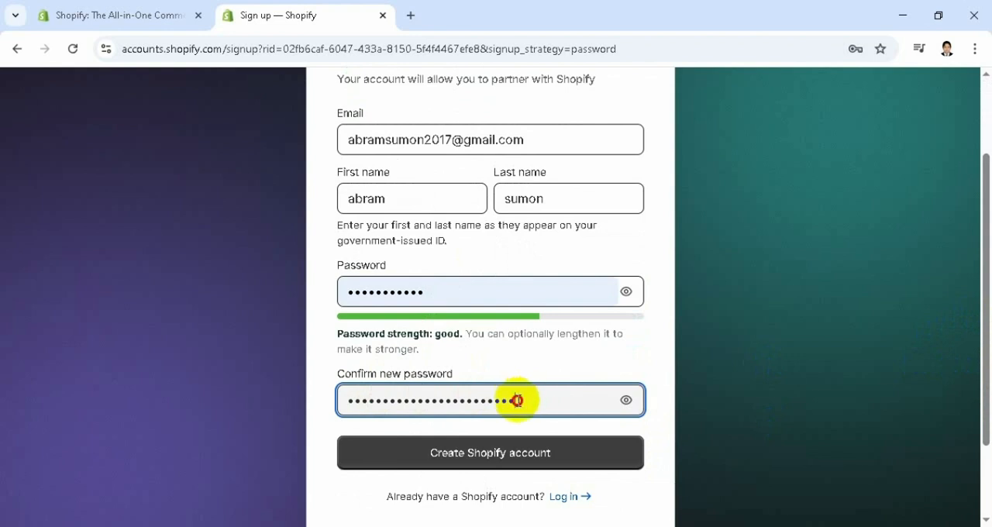
drag(516, 398, 310, 405)
key(BackSpace)
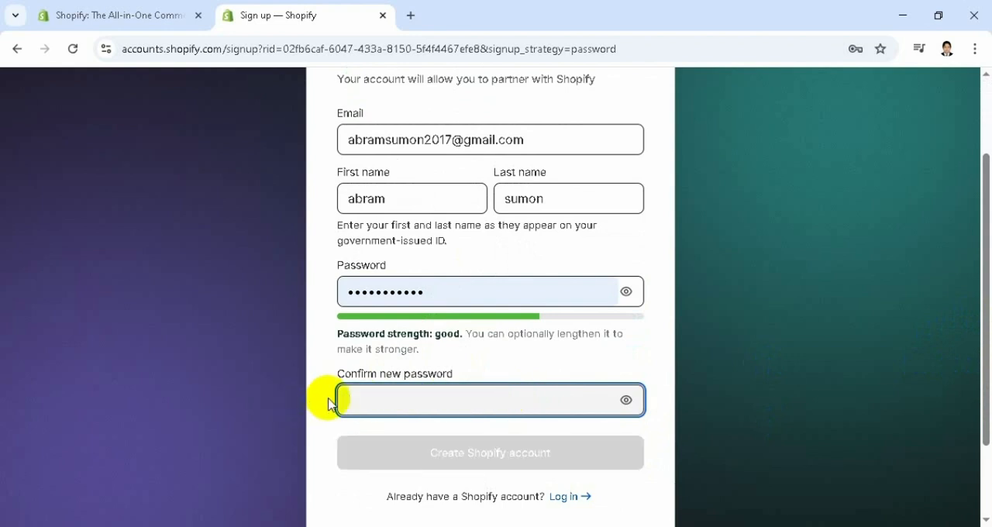
text(•••••••)
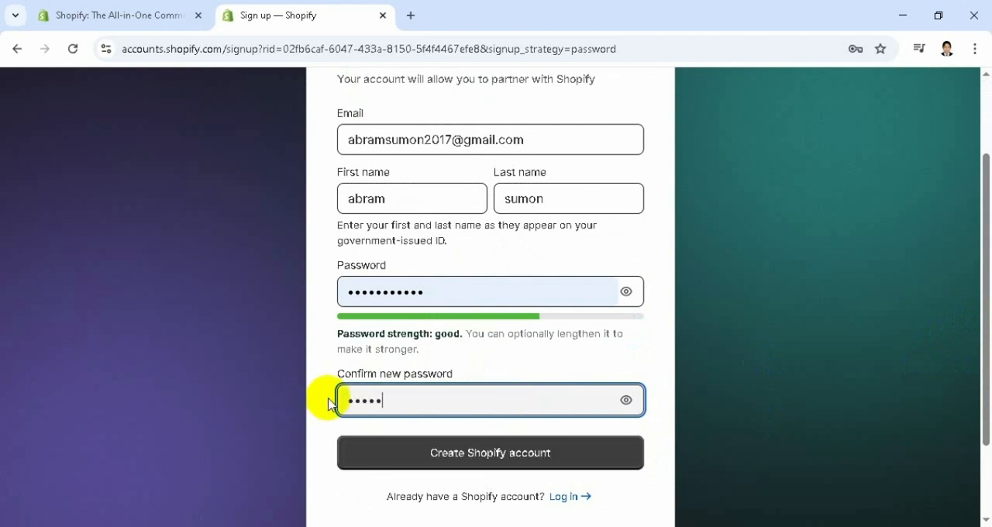
text(••••)
Check the filled-in password fields and submit the form to create the Shopify account
drag(987, 287, 988, 345)
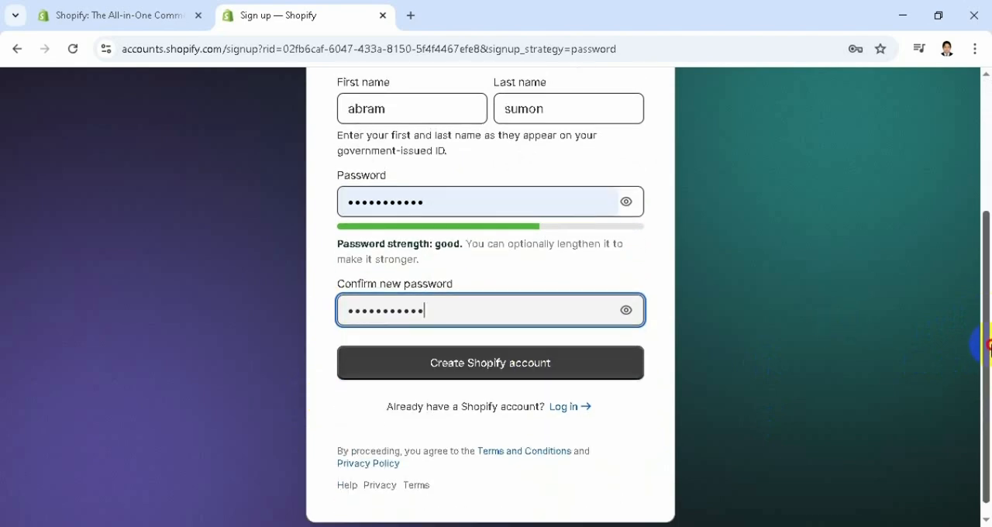
scroll(613, 290, up, 1)
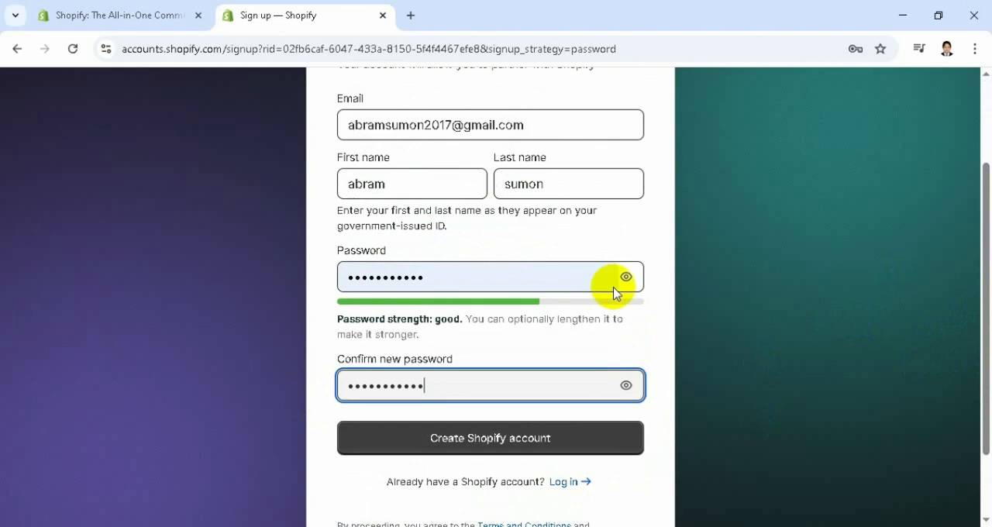
click(436, 277)
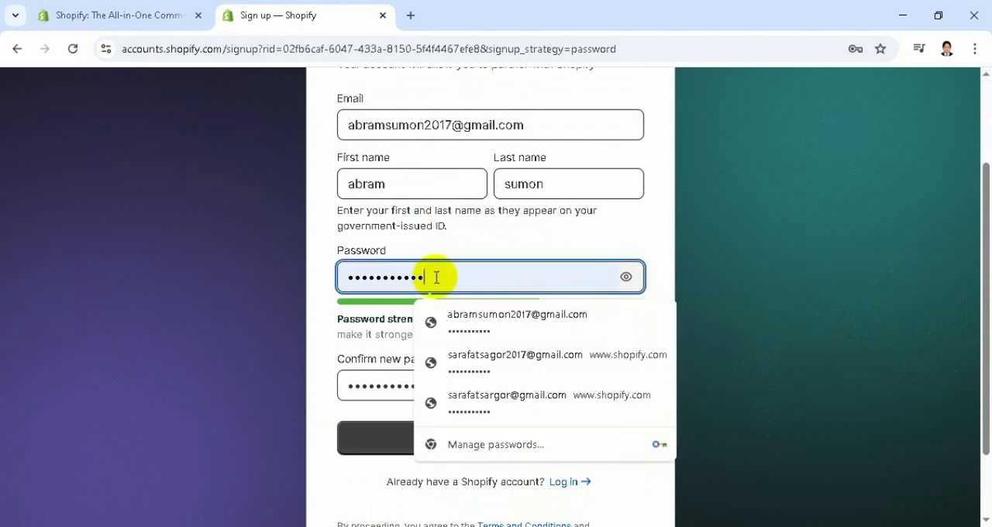
click(660, 250)
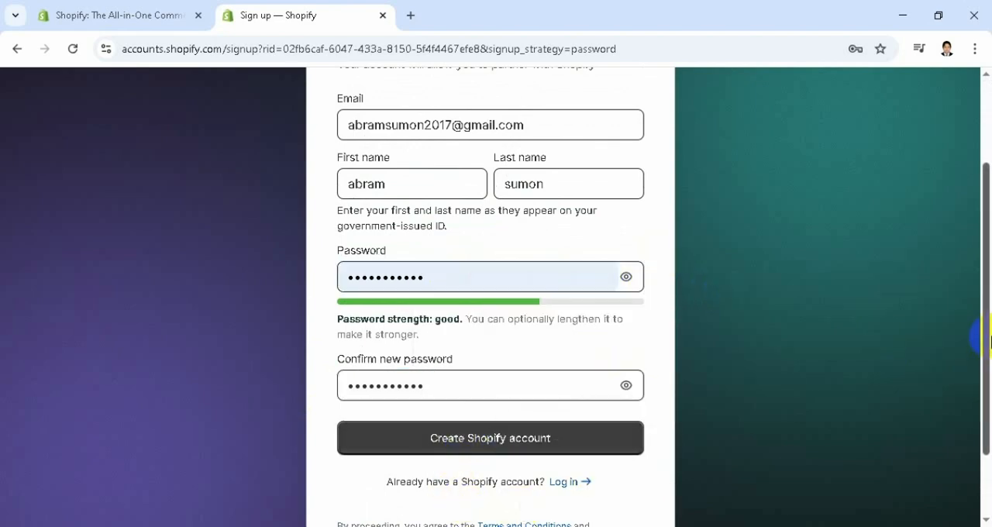
drag(988, 341, 930, 387)
click(505, 375)
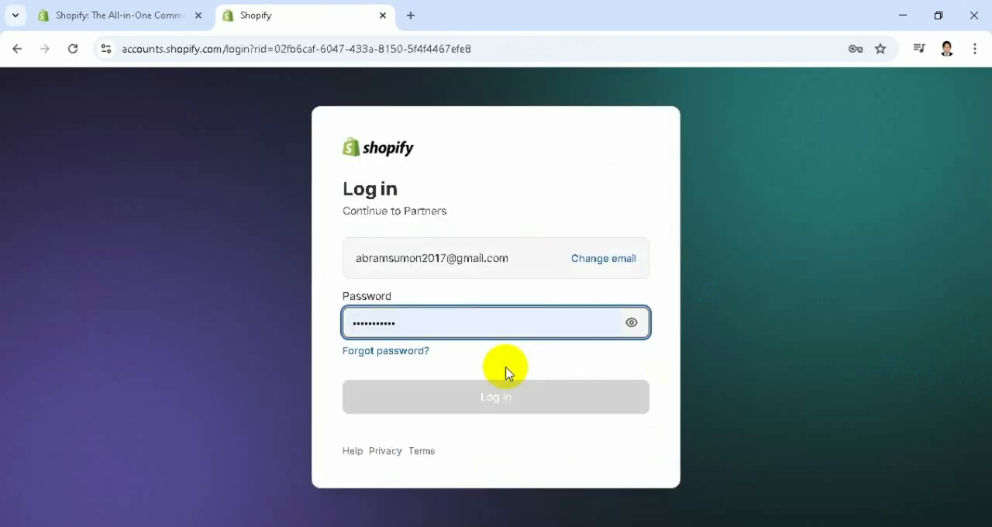
Try to log in to Partners by replacing the prefilled account password with a retyped one
double_click(462, 324)
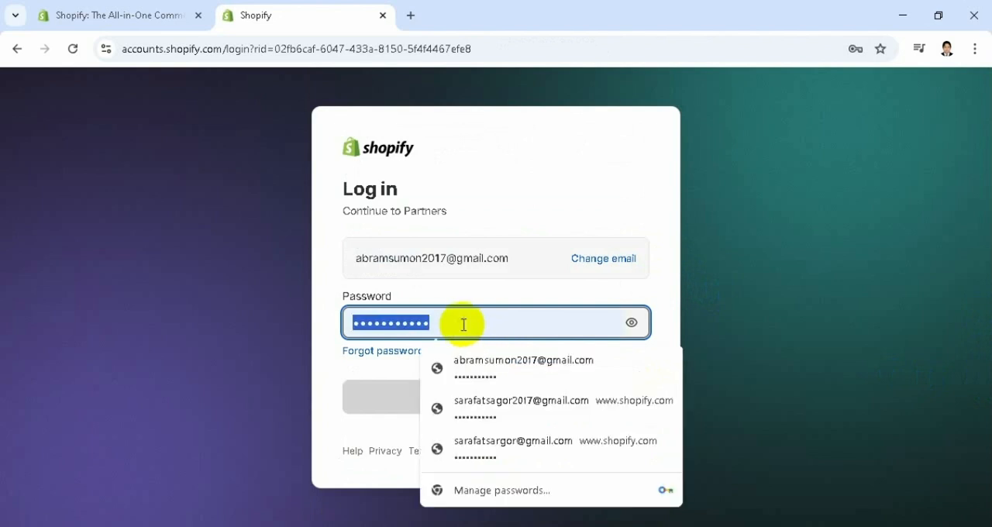
text(****)
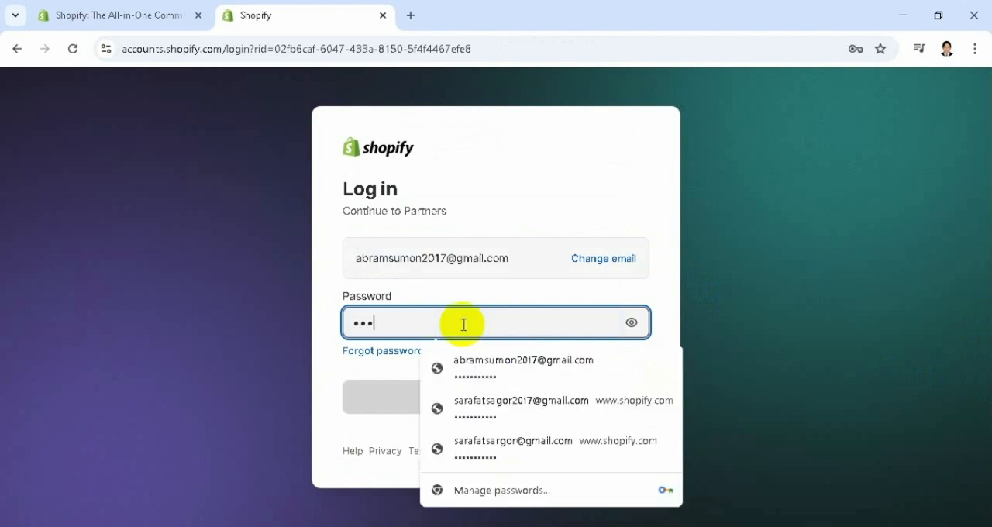
text(********)
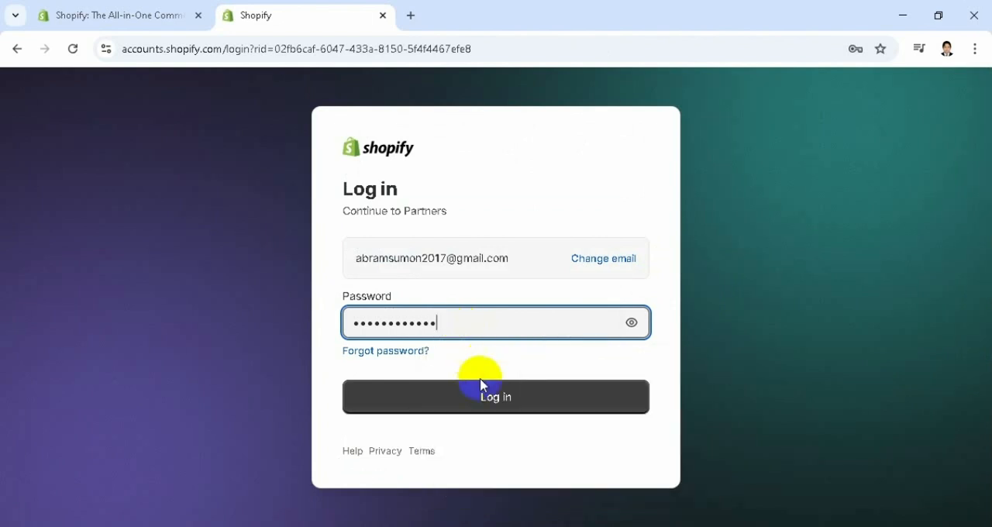
click(501, 402)
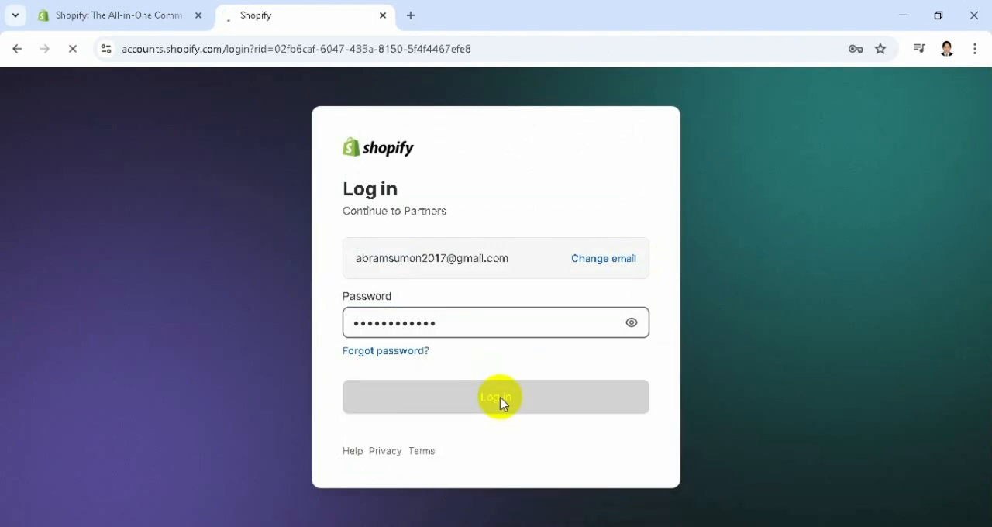
Re-enter the account password, complete the I am human check and log in to Partners
double_click(432, 308)
text(••••)
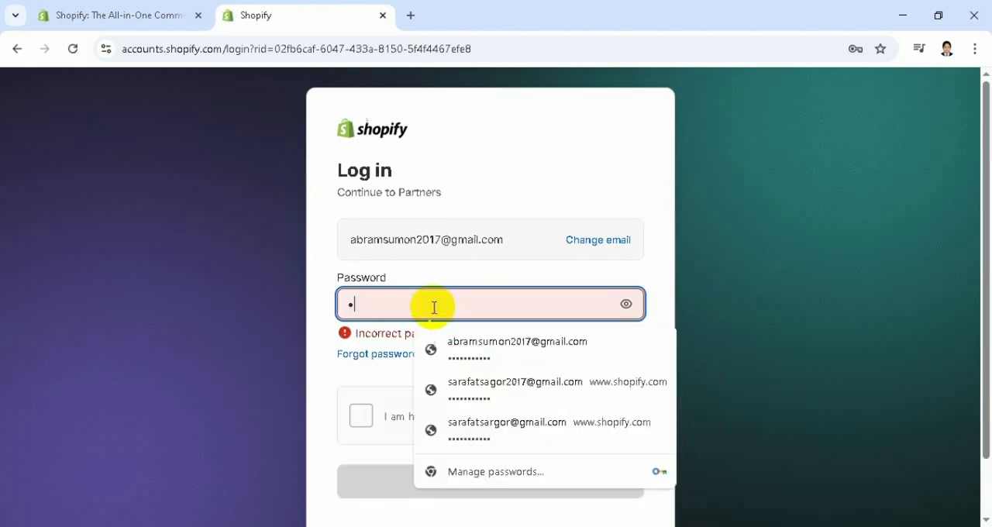
text(•••••••)
click(365, 386)
click(361, 416)
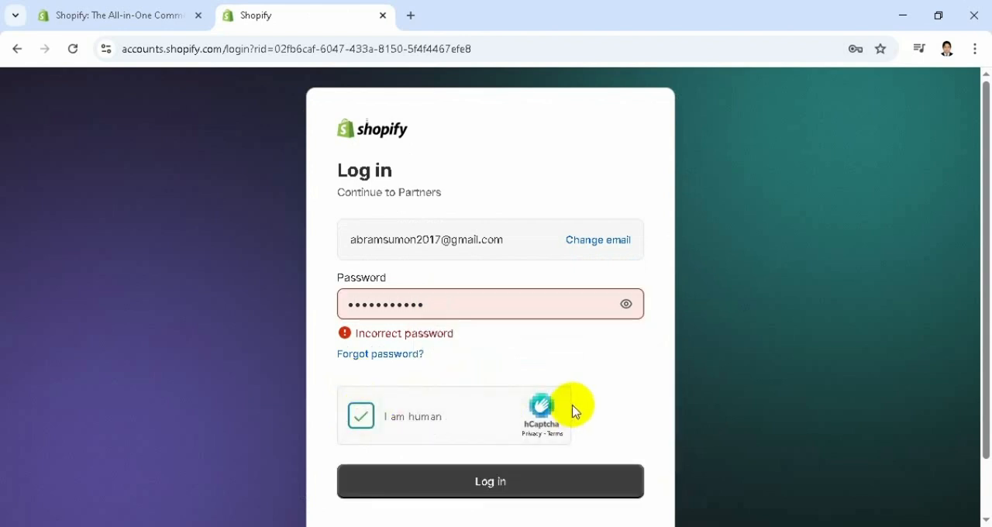
click(488, 481)
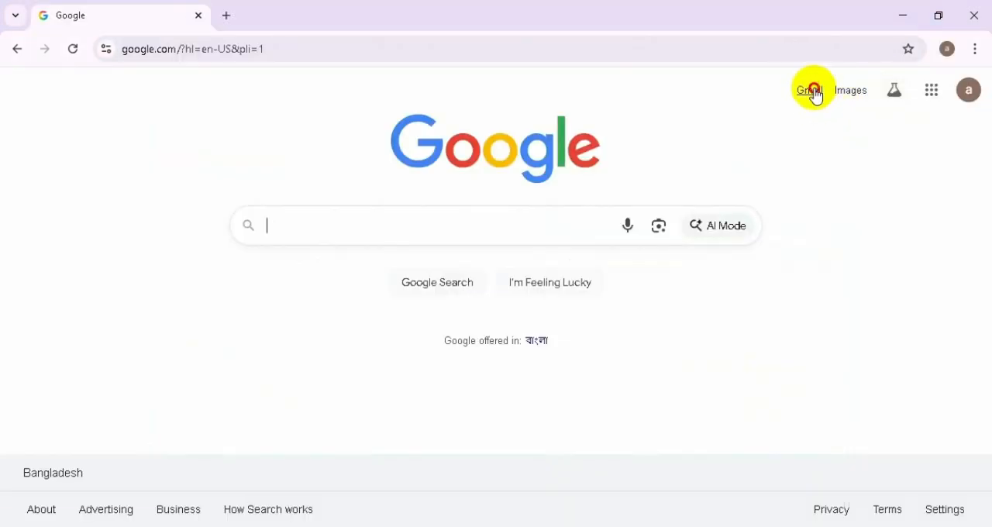
Switch to the Gmail inbox, open Shopify's suspicious-login email and select its verification code for copying
click(813, 93)
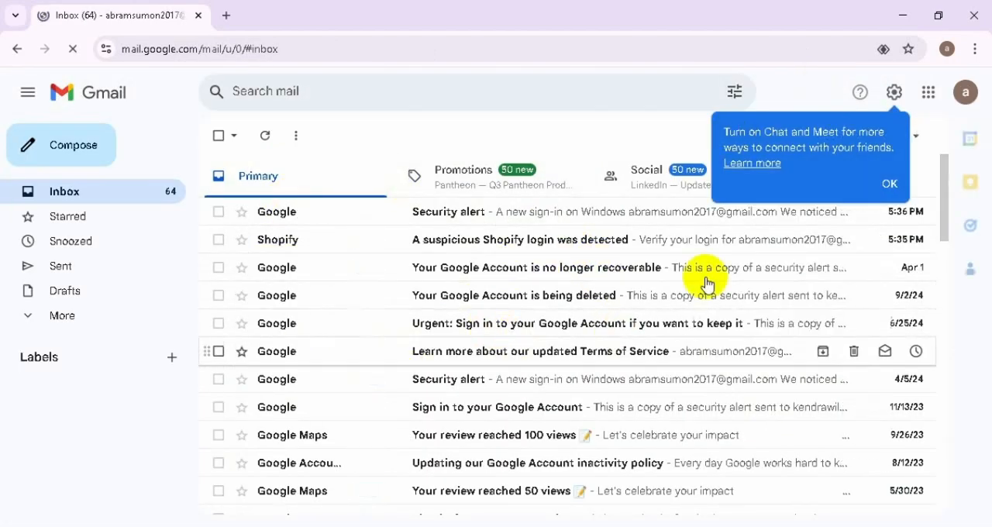
click(890, 183)
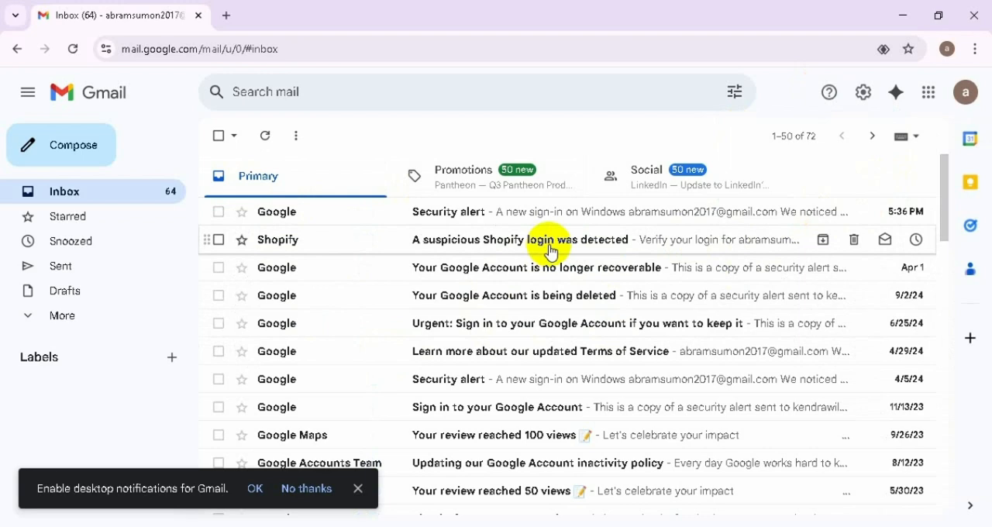
click(551, 249)
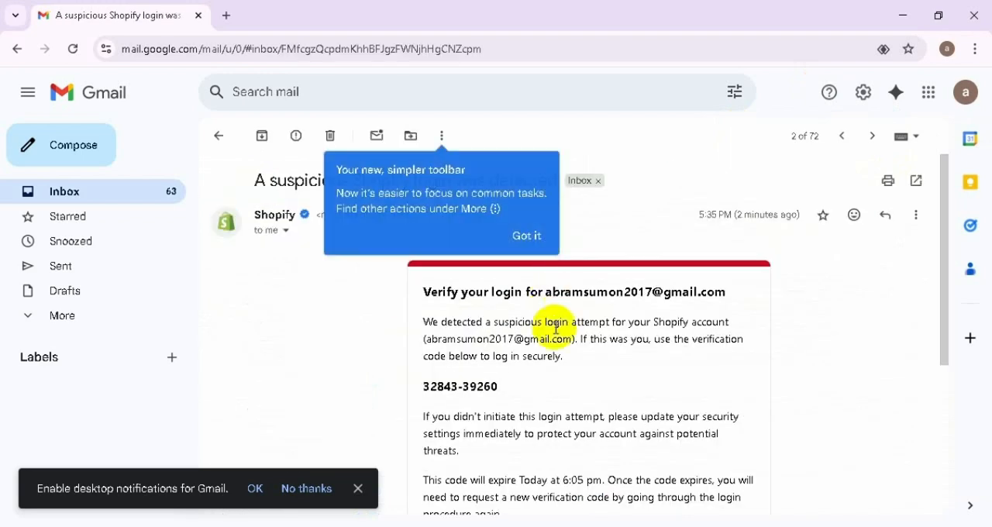
triple_click(485, 389)
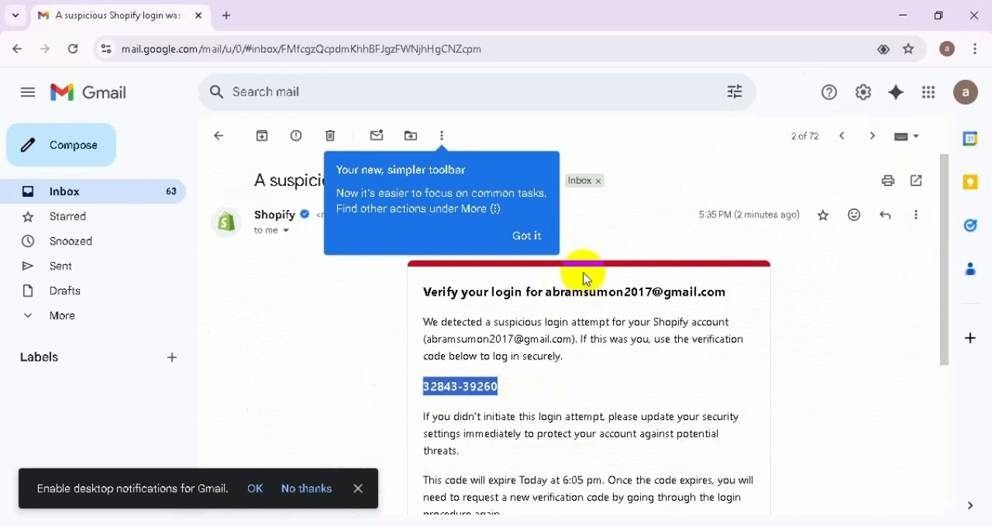
Return to Shopify, log in with the emailed verification code and confirm the current security settings
mouse_move(512, 524)
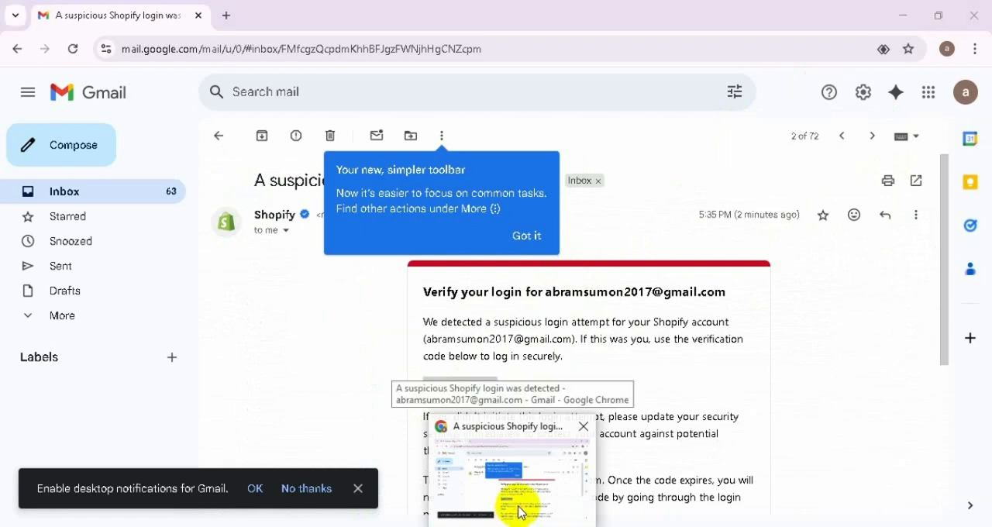
click(904, 15)
click(531, 354)
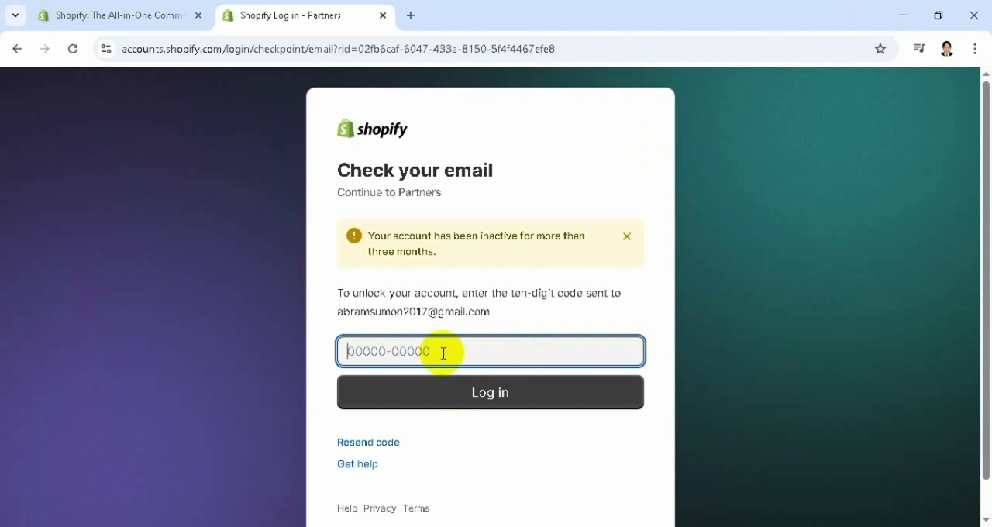
key(ctrl+v)
click(492, 396)
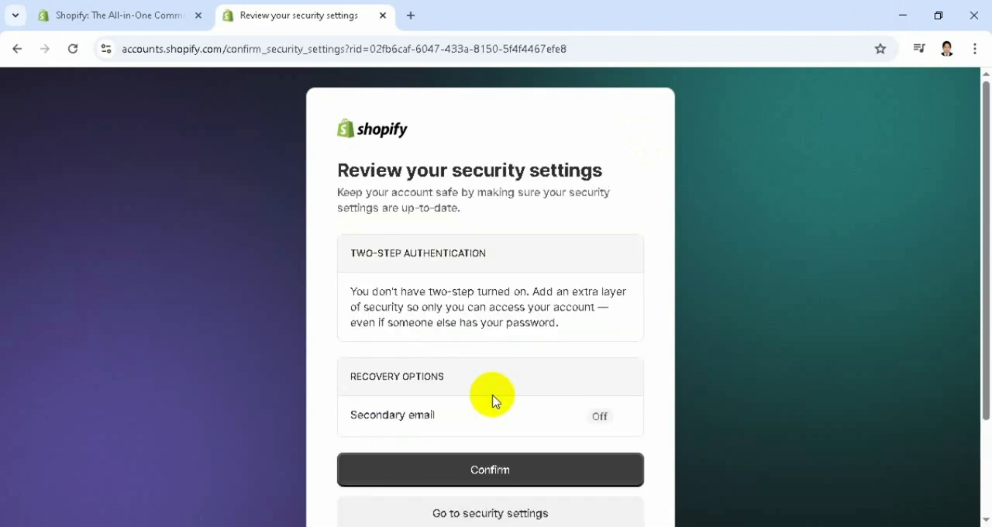
click(473, 469)
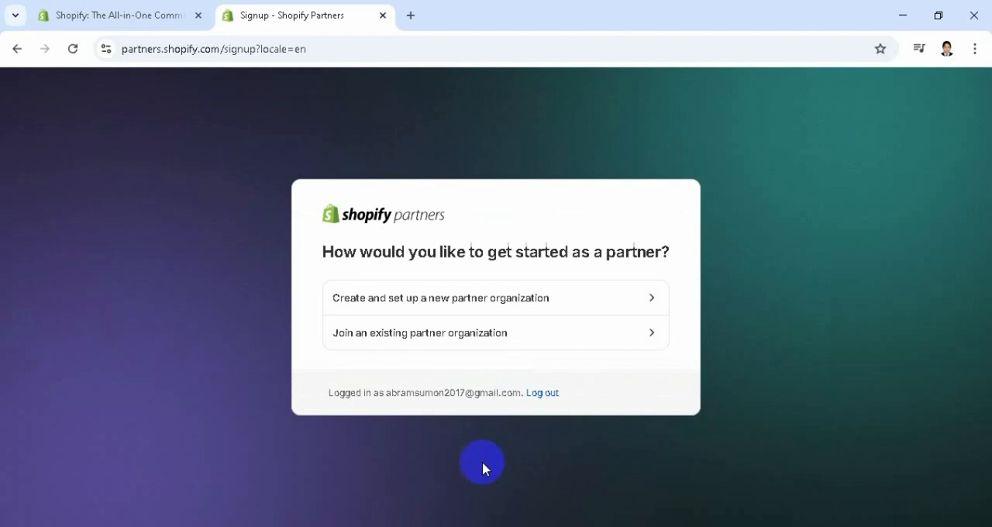
Begin creating a new partner organization with the focus "Build new Shopify stores for clients" and Bangladesh as the business location
click(550, 302)
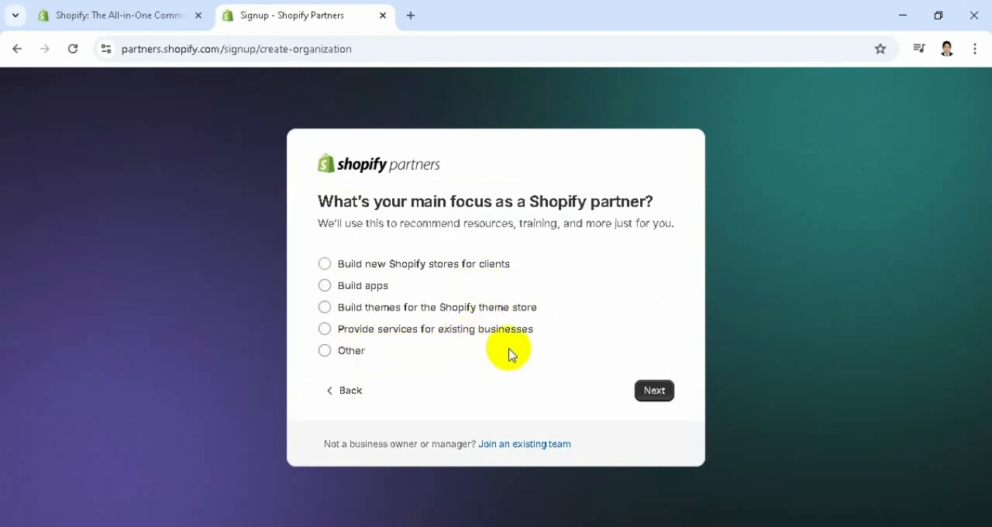
click(323, 267)
click(656, 393)
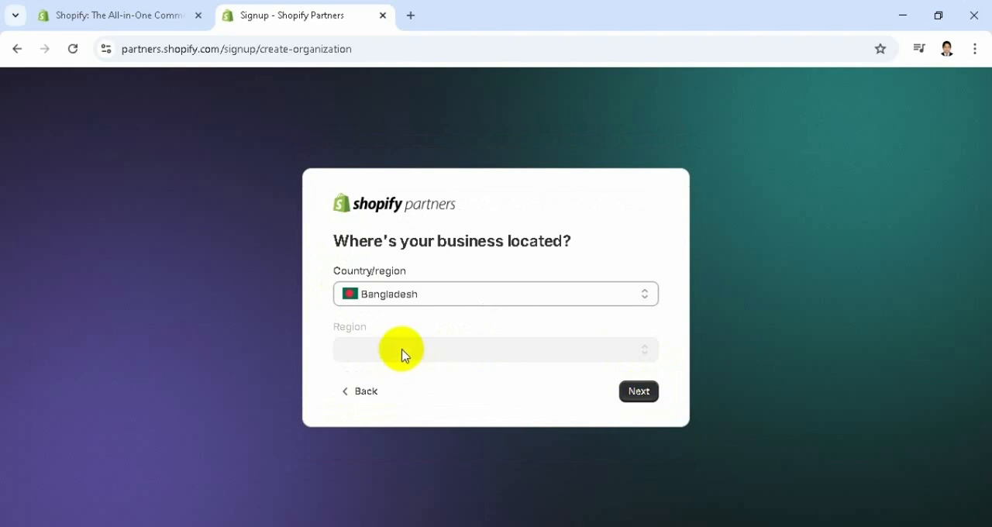
click(639, 391)
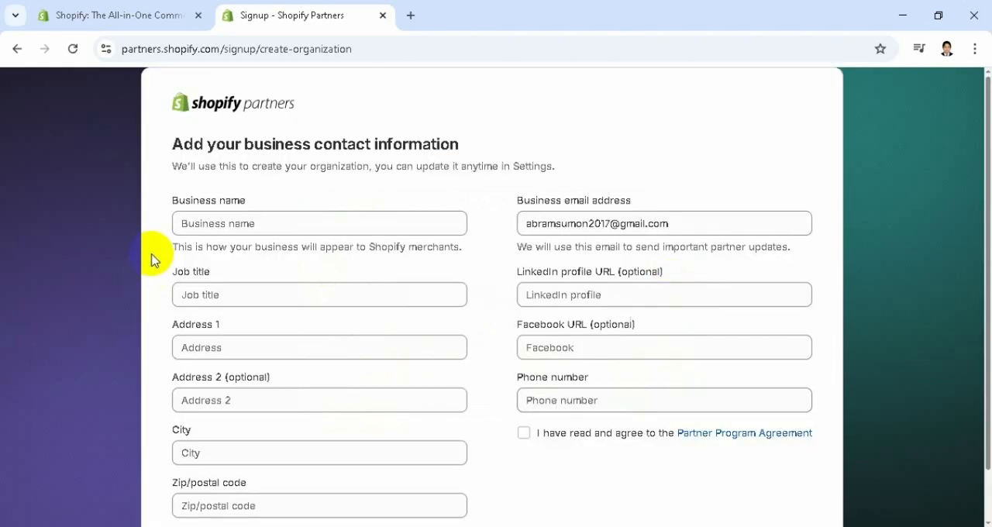
Copy the store name NovaMart from the Notepad file and enter it as the Business name in the partner form
click(303, 224)
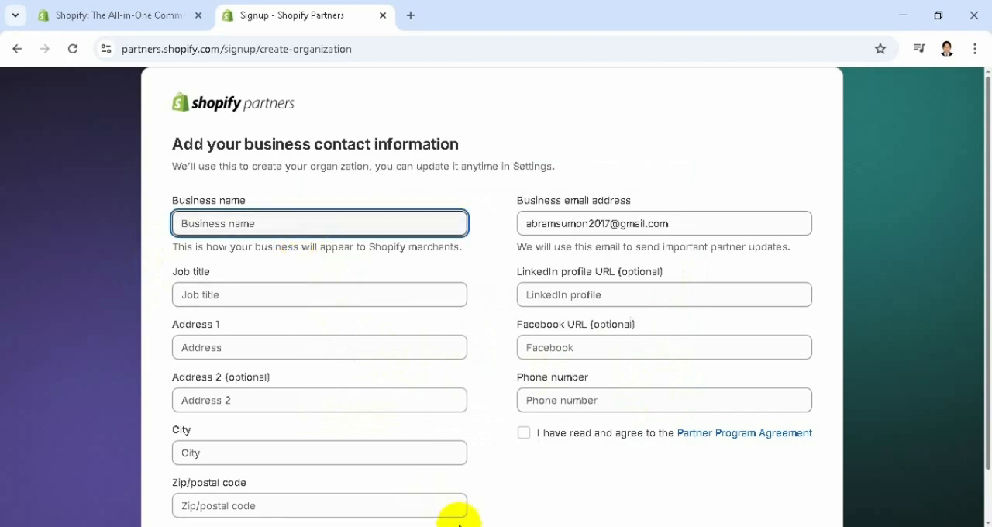
key(alt+Tab)
click(115, 211)
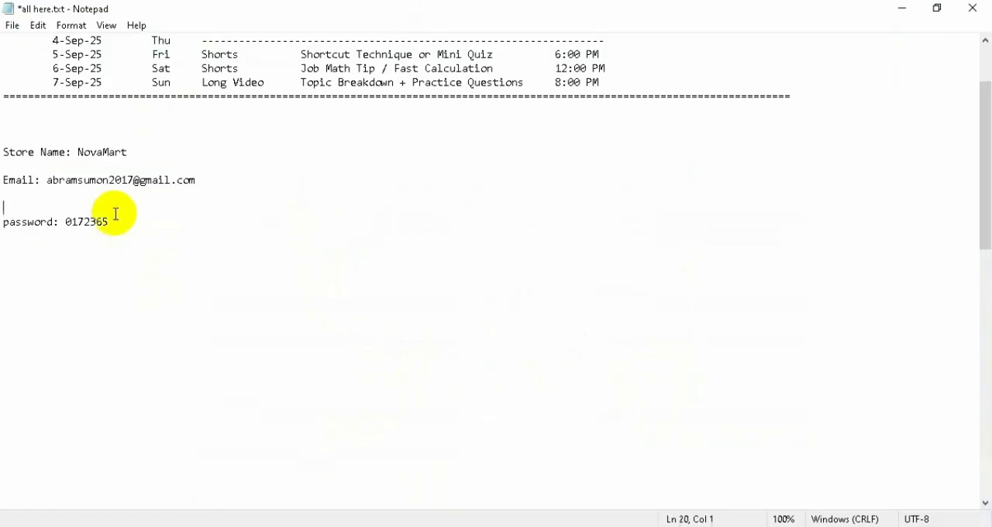
drag(77, 152, 151, 160)
key(ctrl+c)
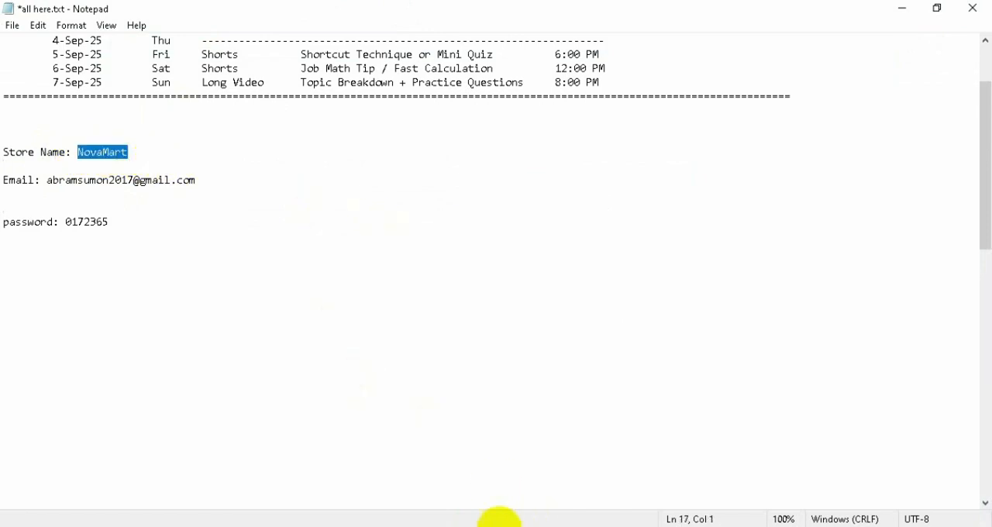
click(514, 526)
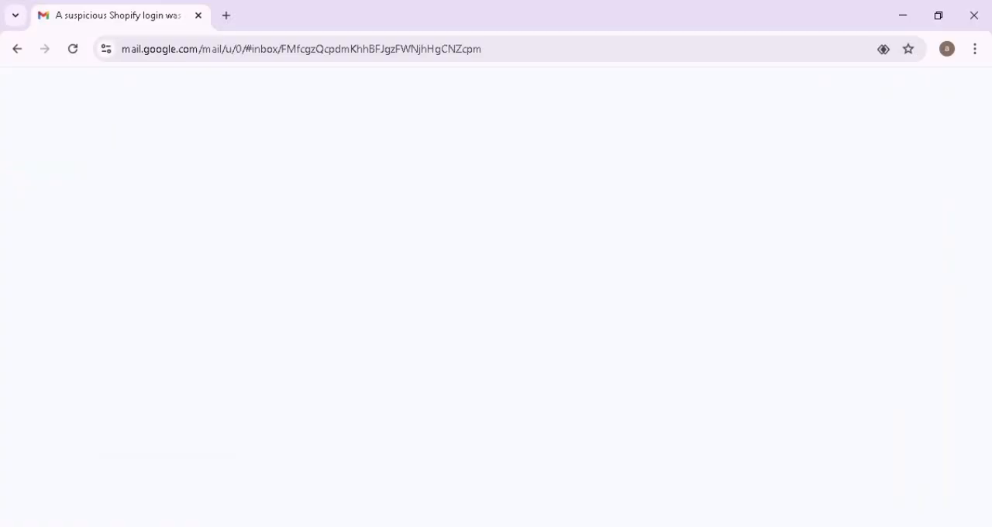
click(514, 526)
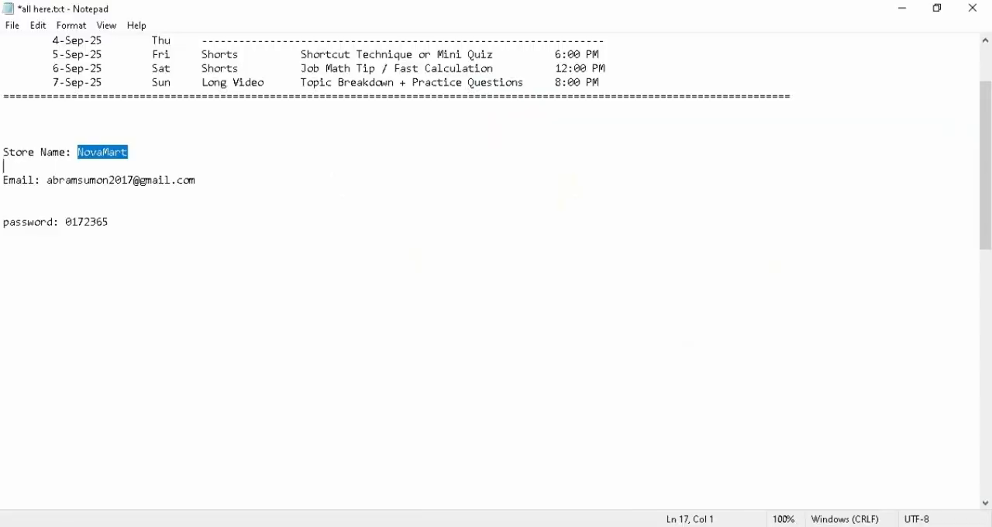
click(504, 526)
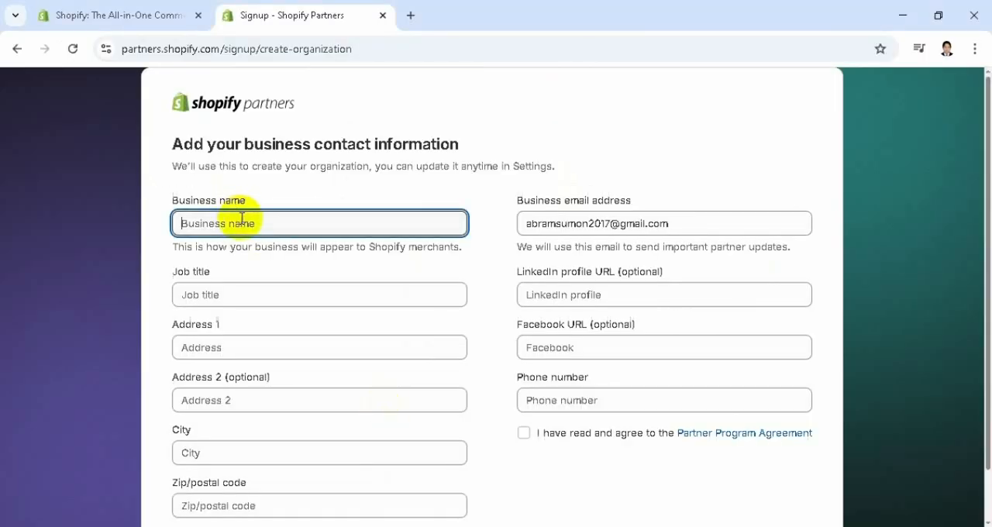
key(ctrl+v)
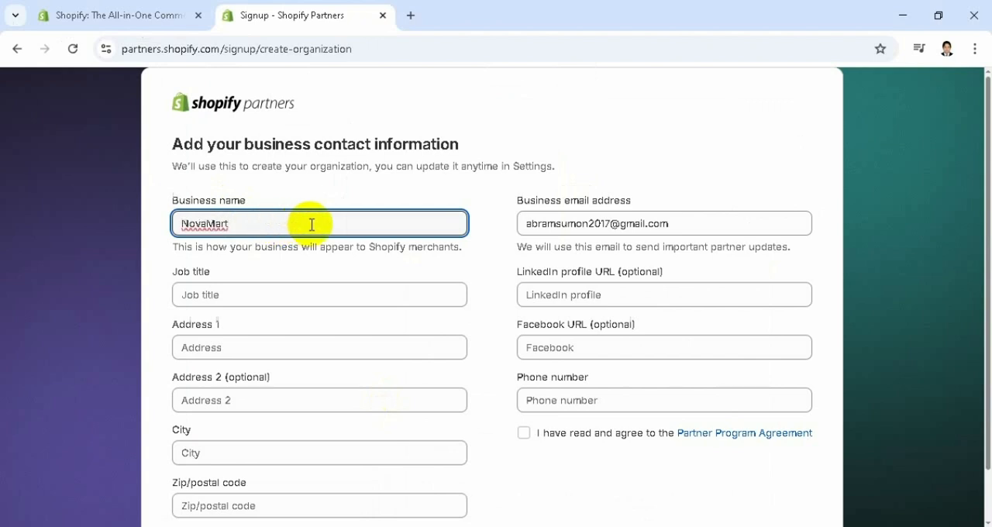
Enter Ecommerce as the Job title in the business contact information
click(265, 299)
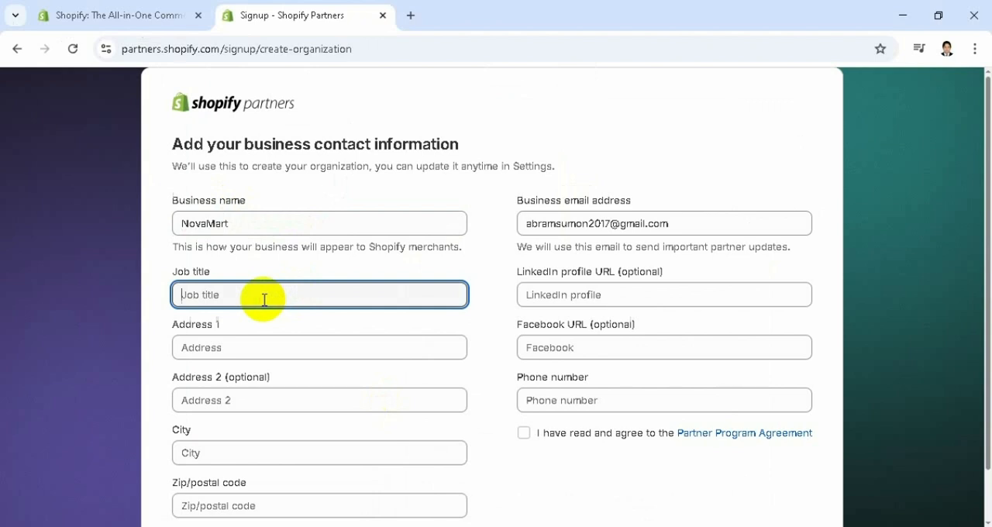
text(Ecommerce)
Fill in the Address 1 and City fields with the business address details
click(267, 352)
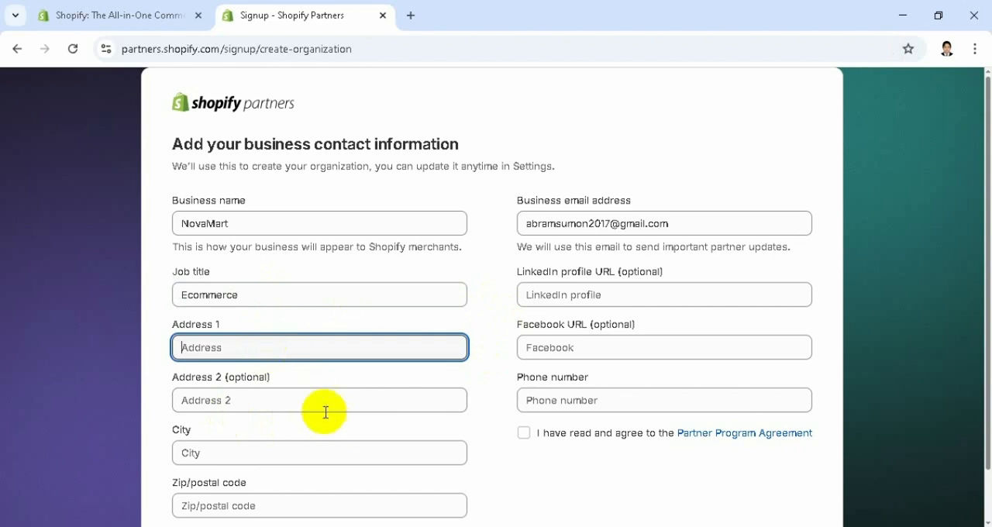
click(258, 451)
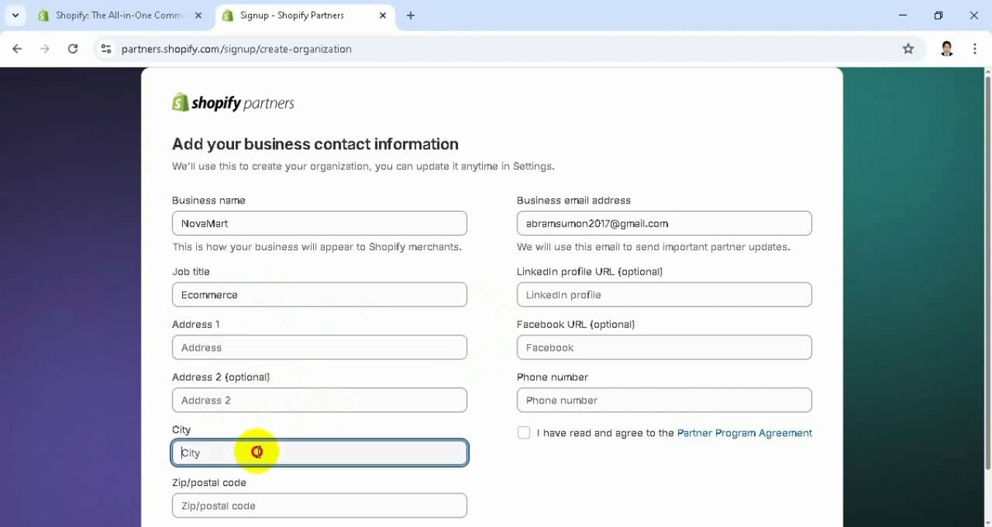
click(238, 347)
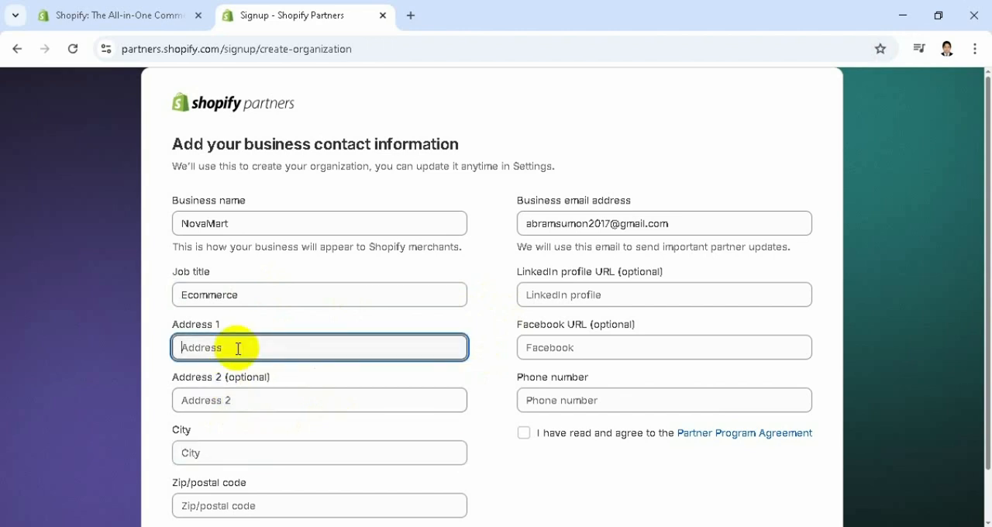
text(d)
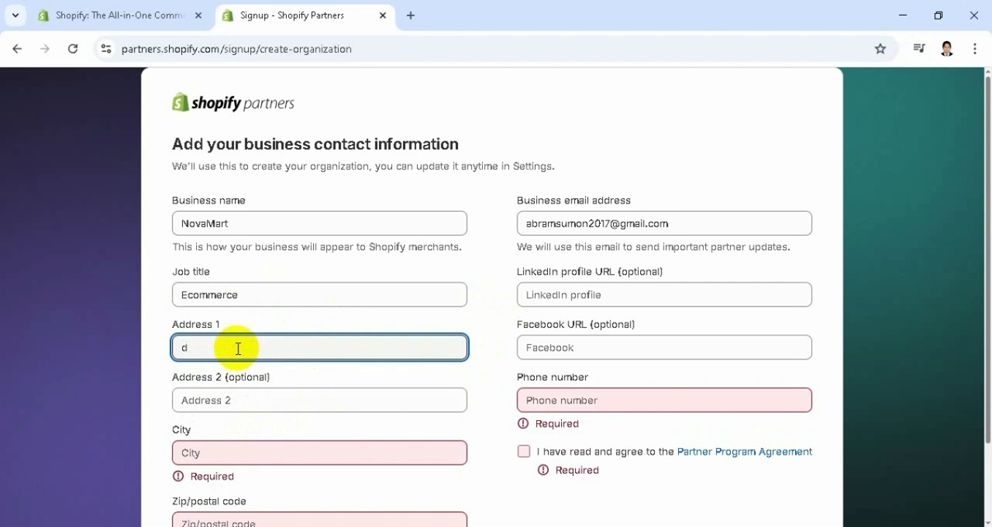
key(BackSpace)
text(Dhaka)
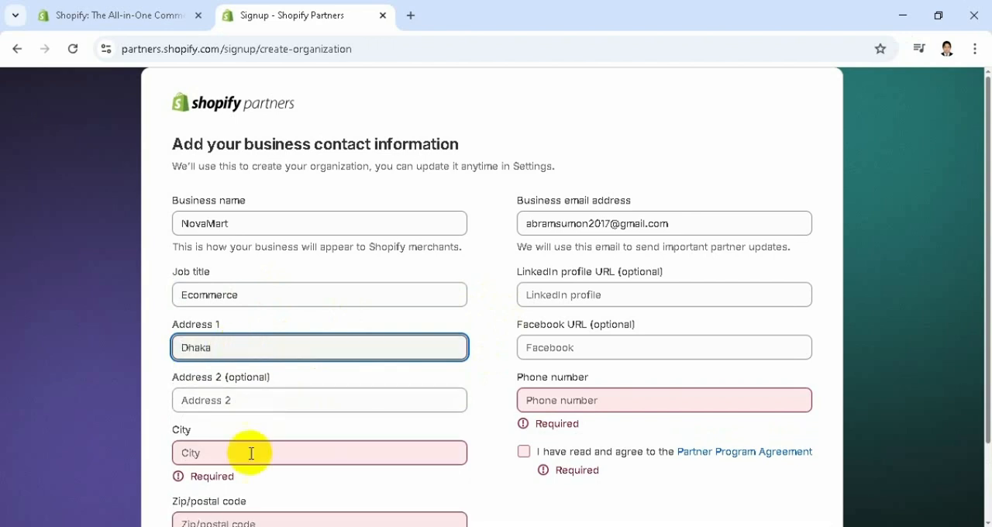
click(235, 454)
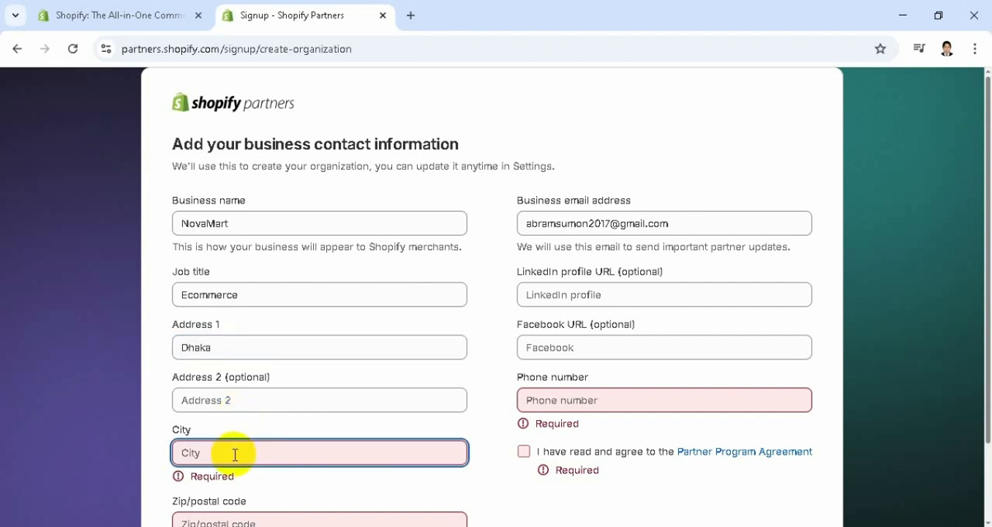
text(Dh)
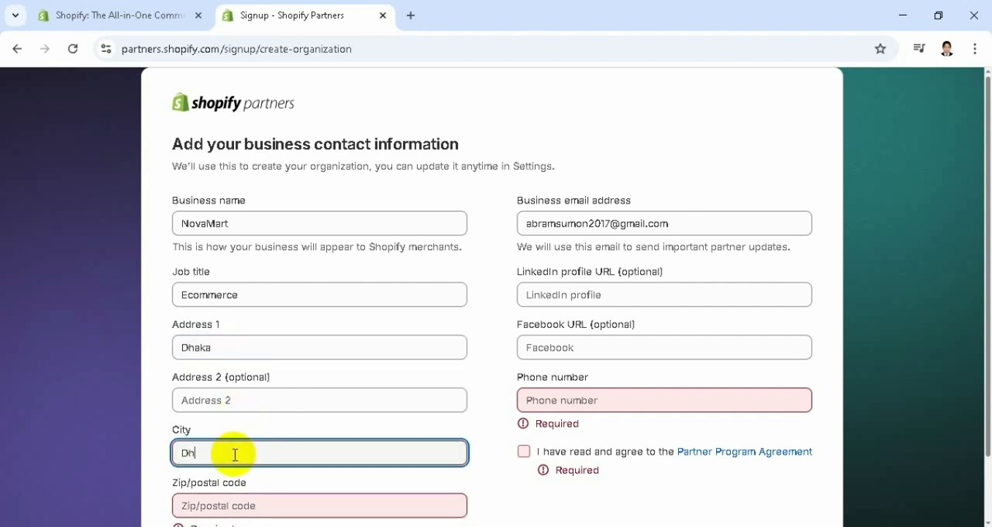
text(aka)
double_click(218, 350)
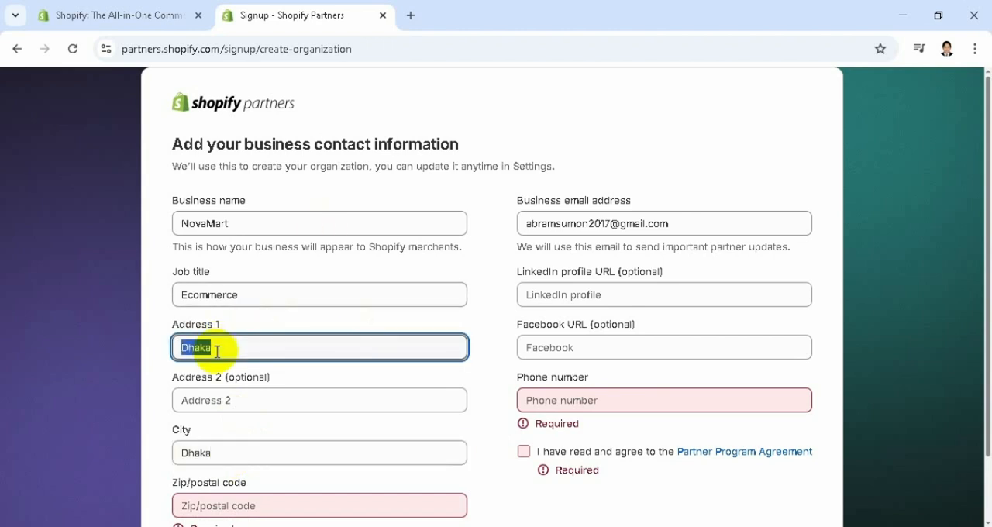
Enter the business's postal code in the Zip/postal code field
drag(977, 261, 978, 325)
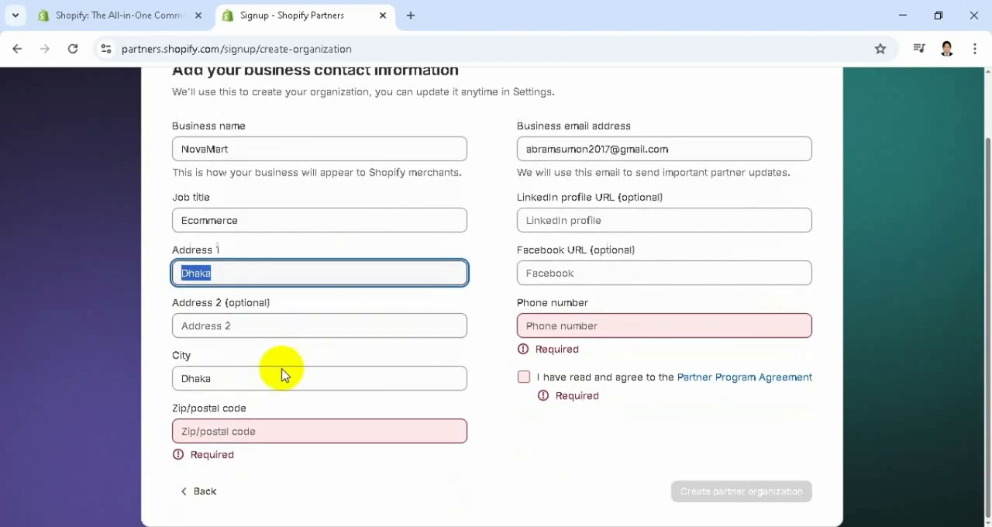
click(274, 432)
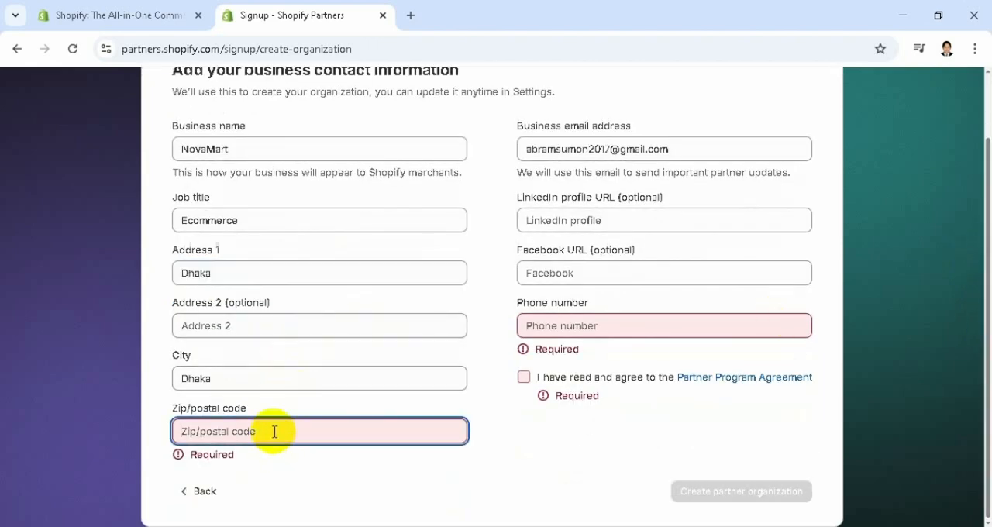
text(12)
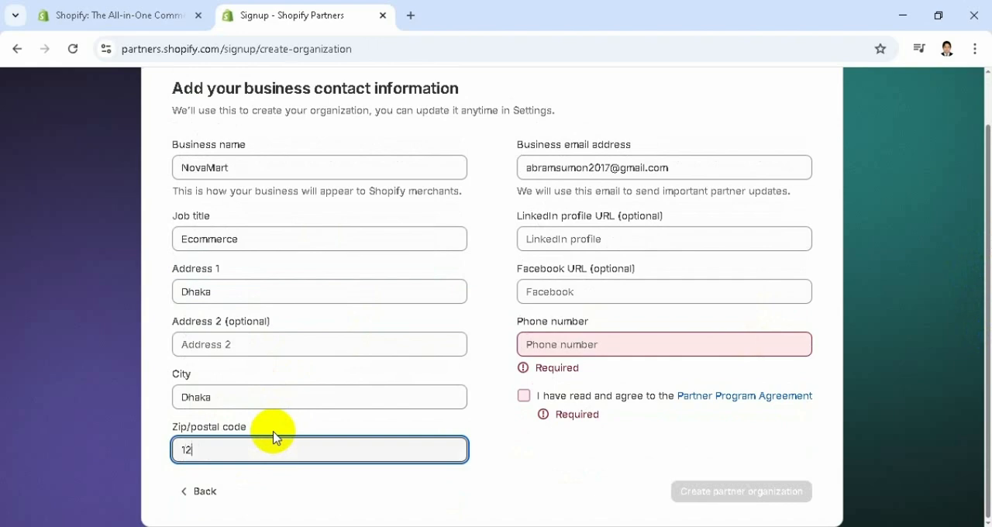
text(09)
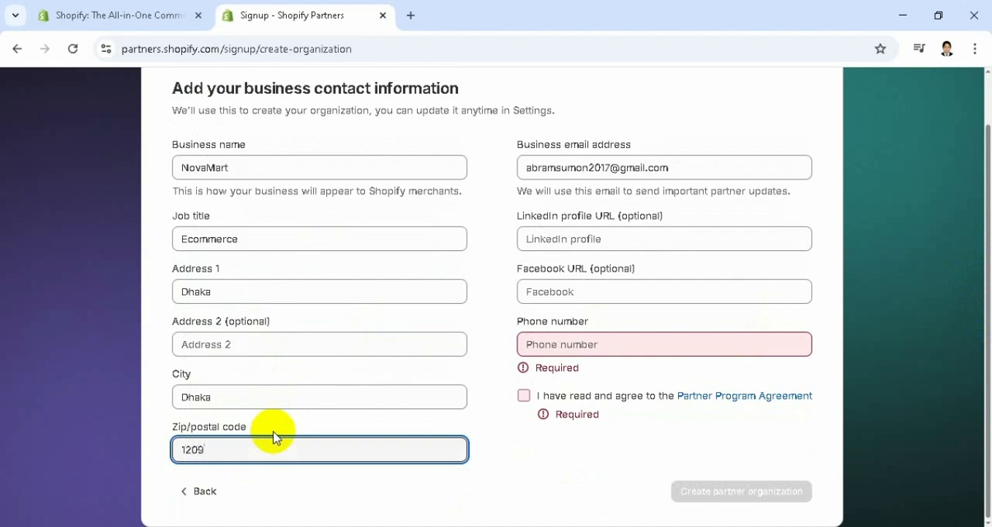
Enter the business contact's number in the required Phone number field
click(623, 346)
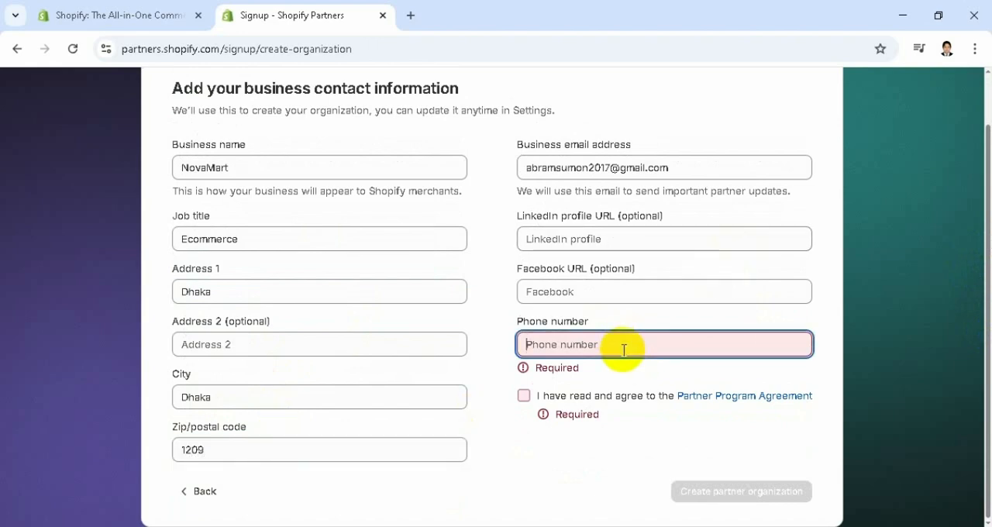
text(01)
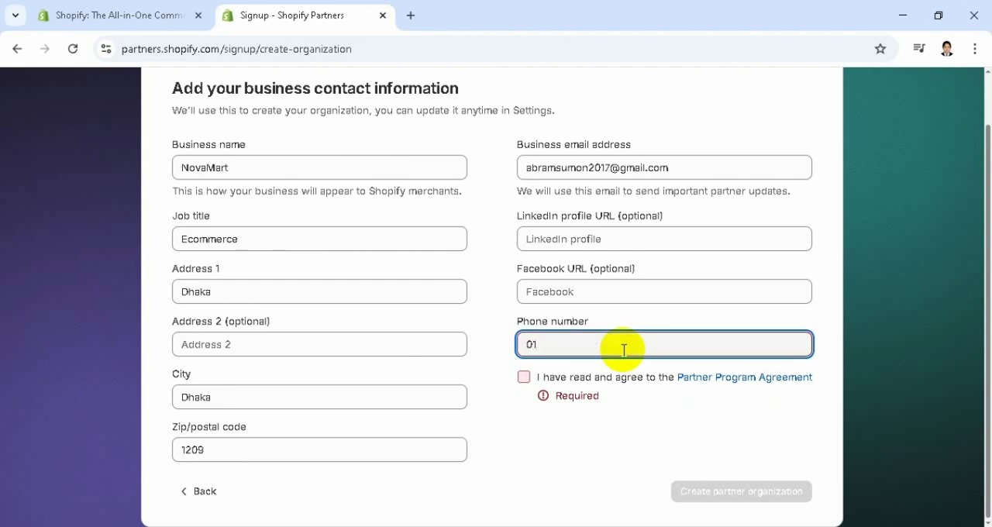
key(BackSpace)
key(BackSpace)
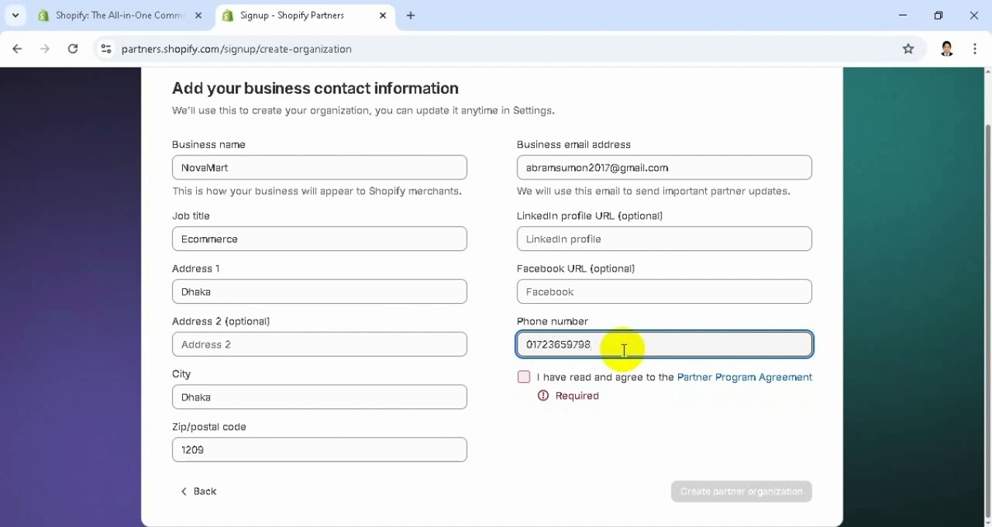
Agree to the Partner Program Agreement, review the business contact details, and create the partner organization
click(524, 377)
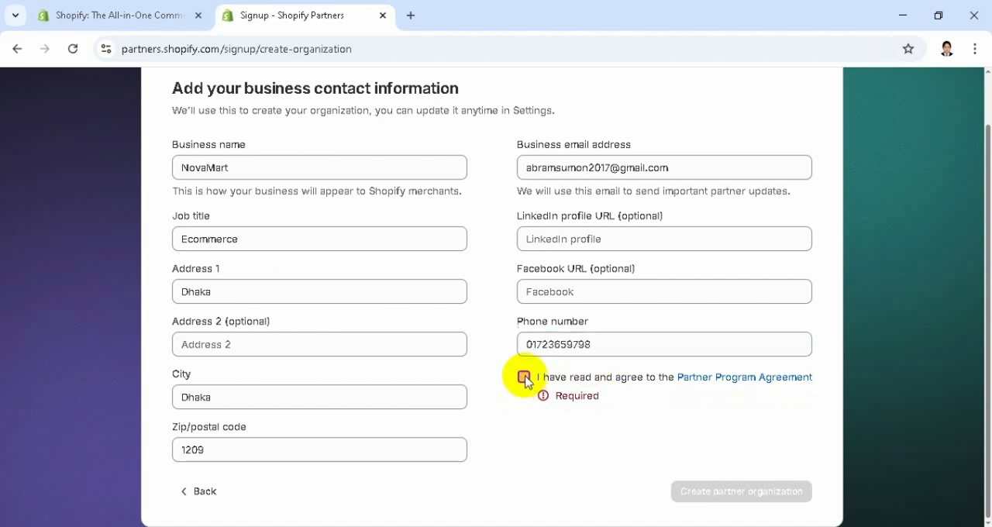
scroll(983, 340, up, 1)
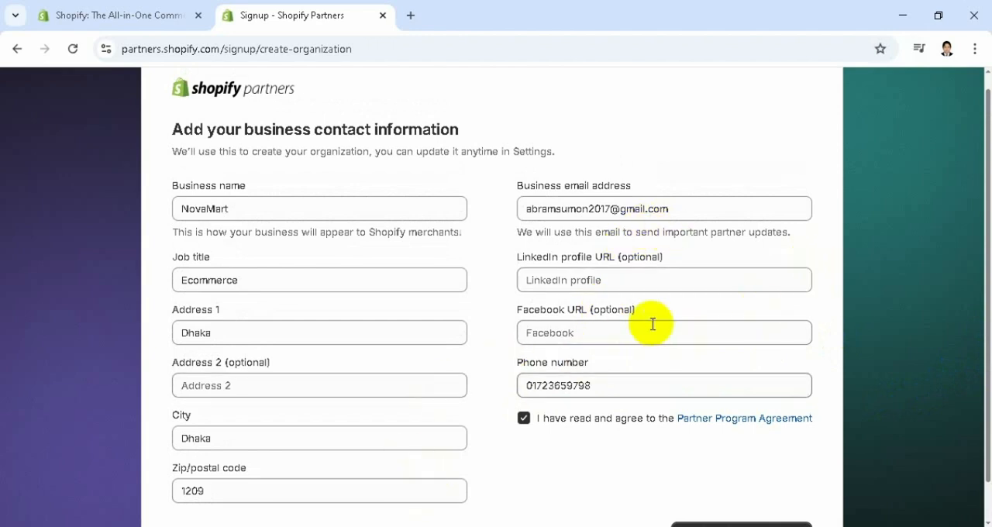
scroll(984, 326, down, 1)
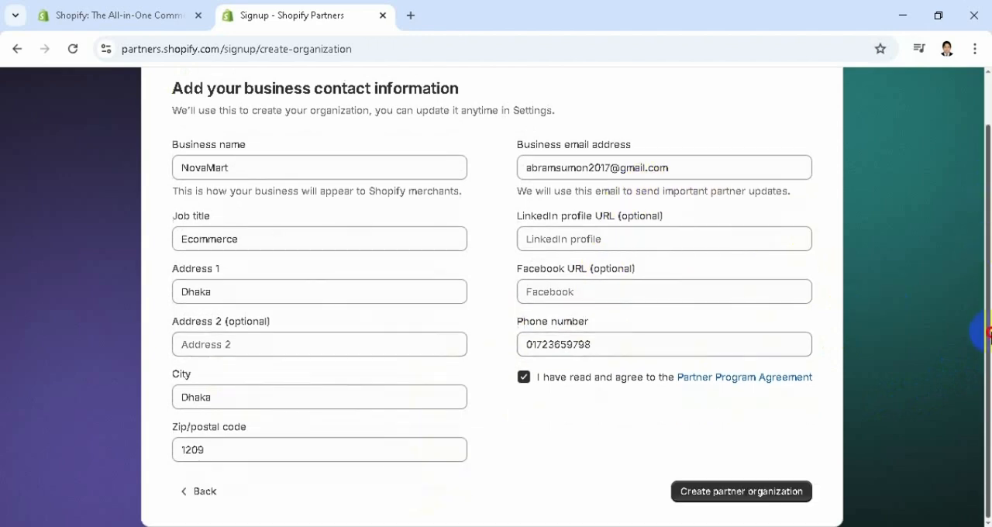
click(726, 497)
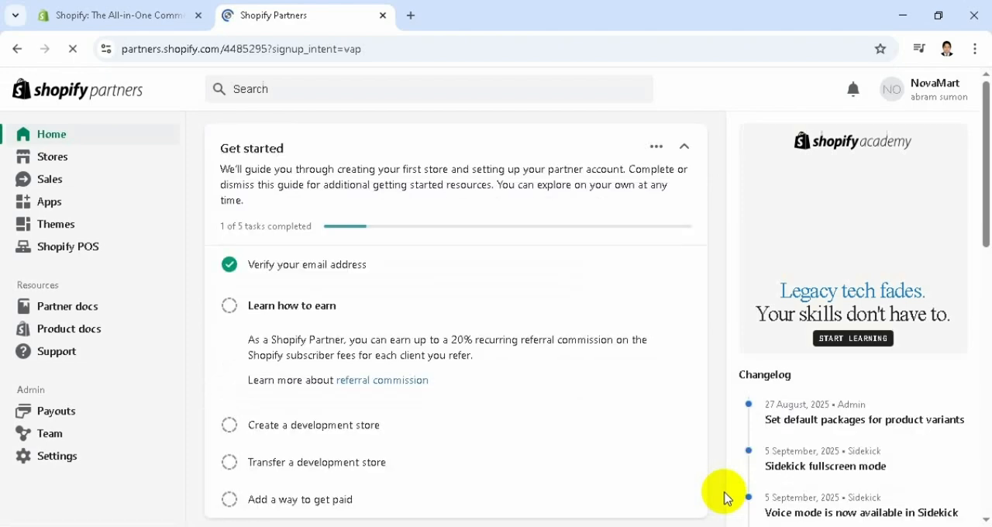
Go to the Stores section of the partner dashboard and start creating a development store
drag(982, 132, 977, 258)
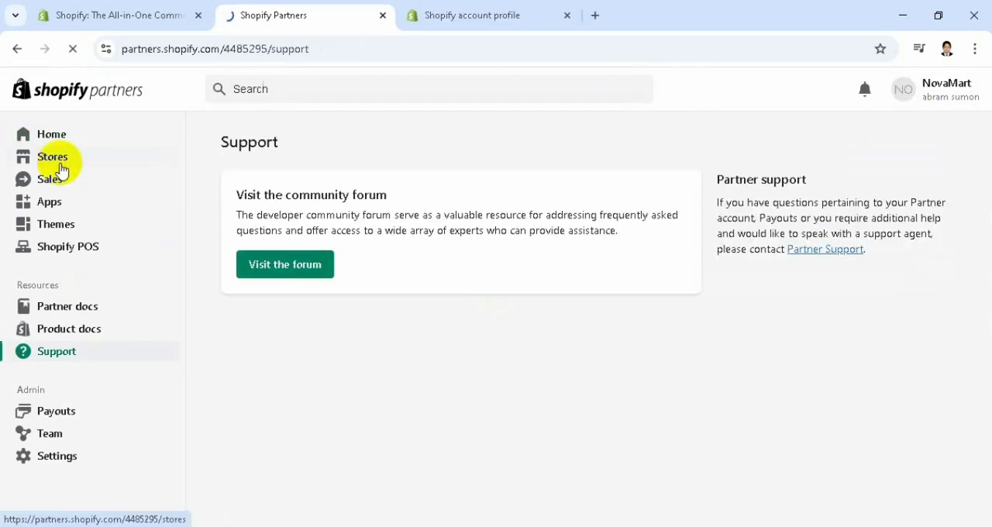
click(62, 169)
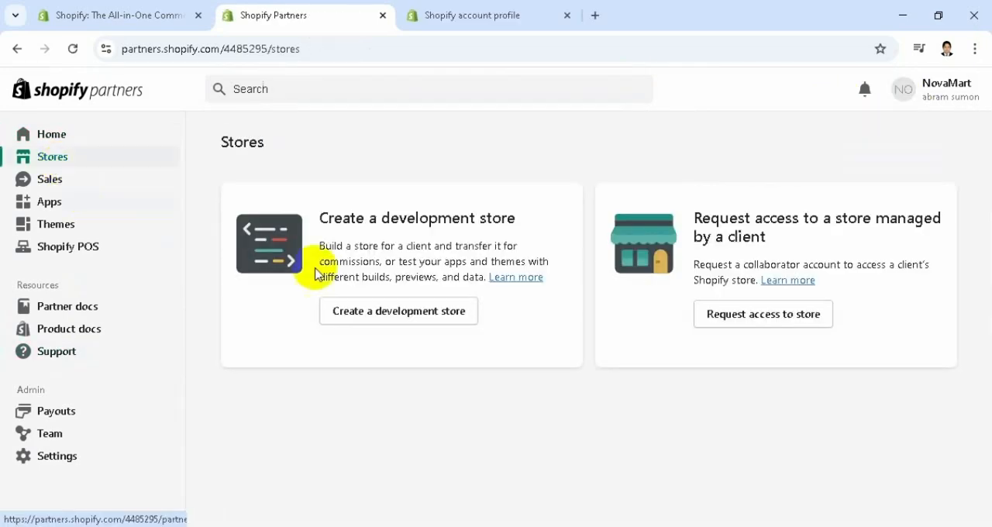
click(428, 317)
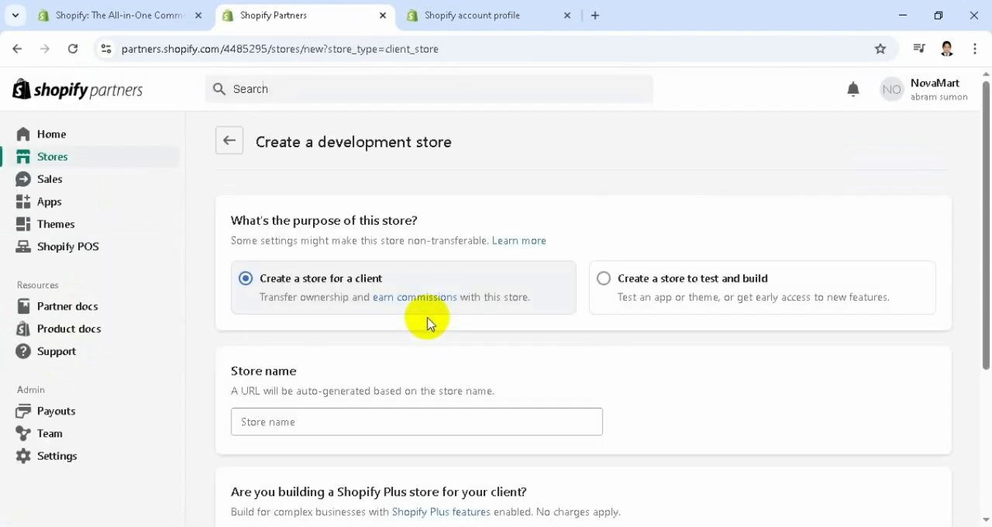
Name the client development store NovoMart123, after trying NovoMart and NovoMartpk
drag(984, 199, 984, 266)
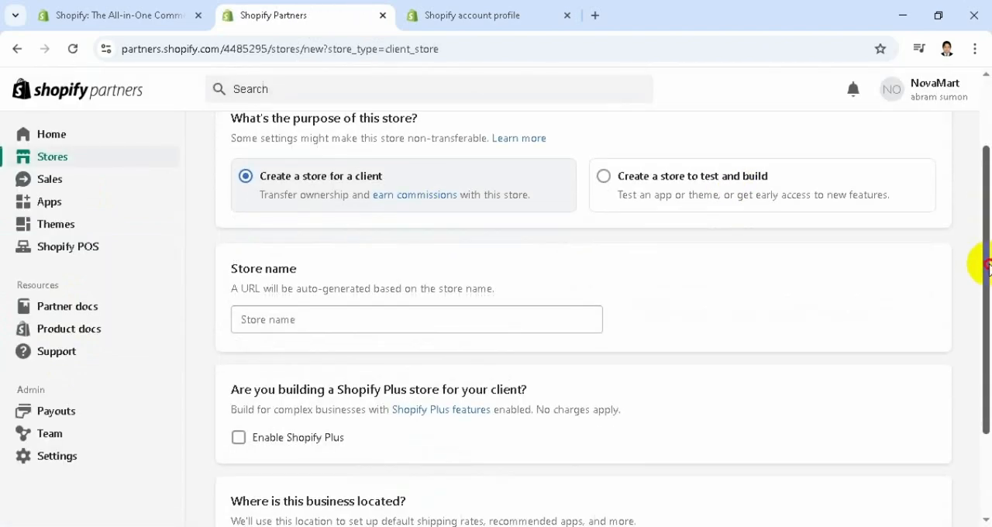
click(349, 315)
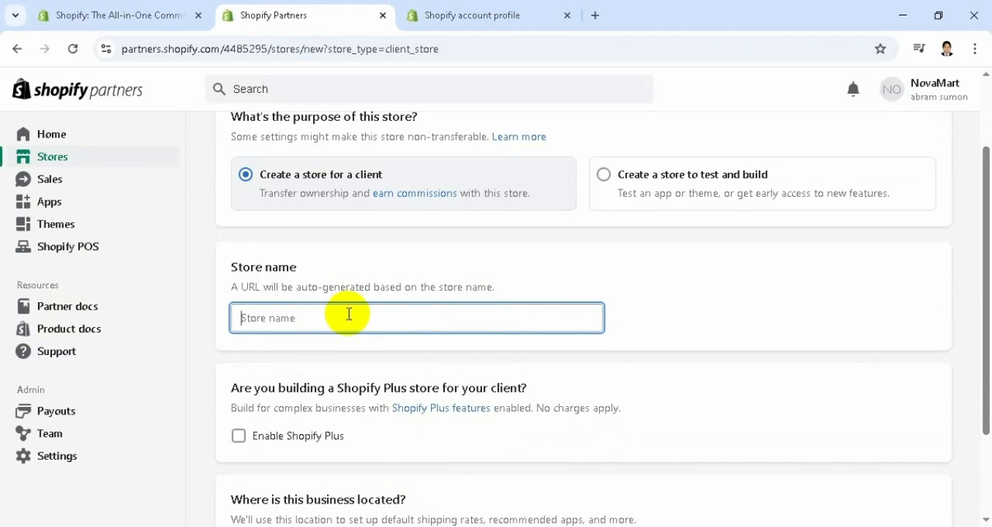
text(Novo)
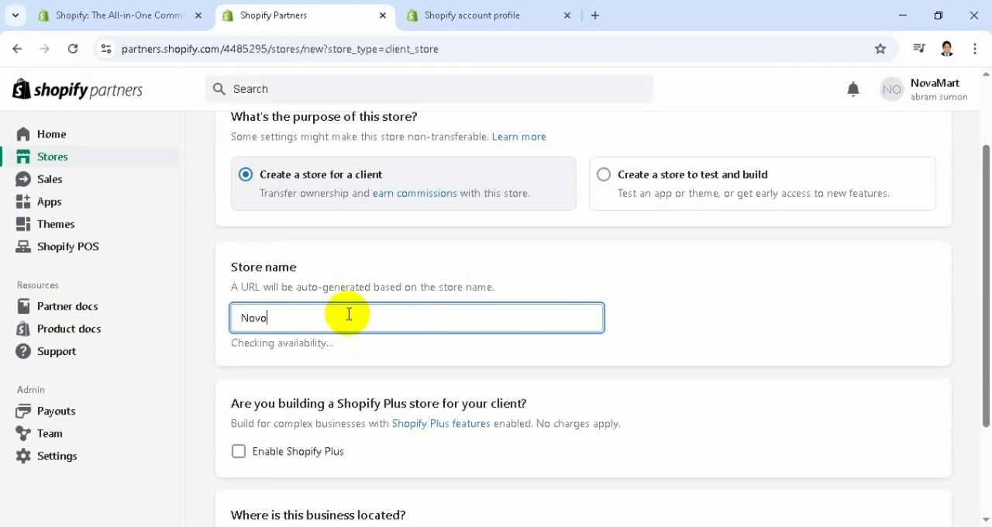
text(Mar)
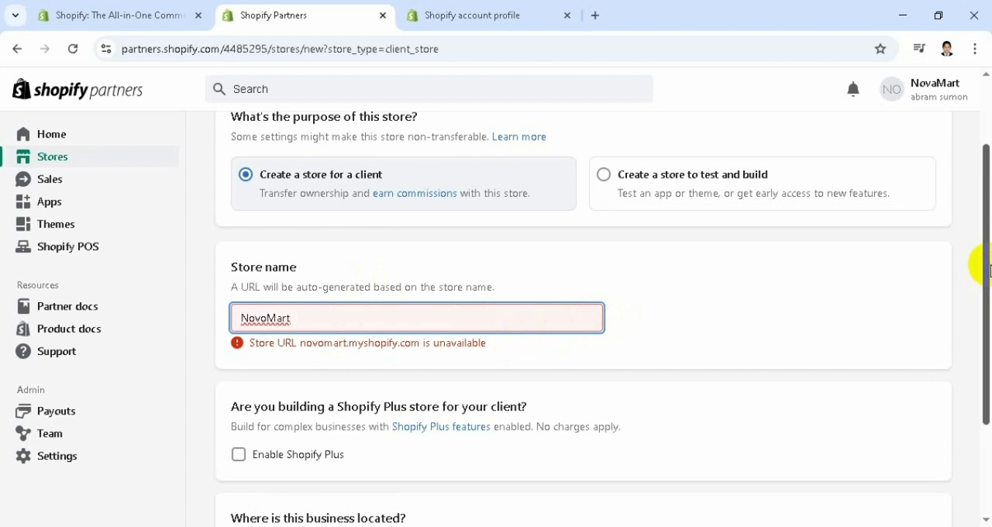
text(tpk)
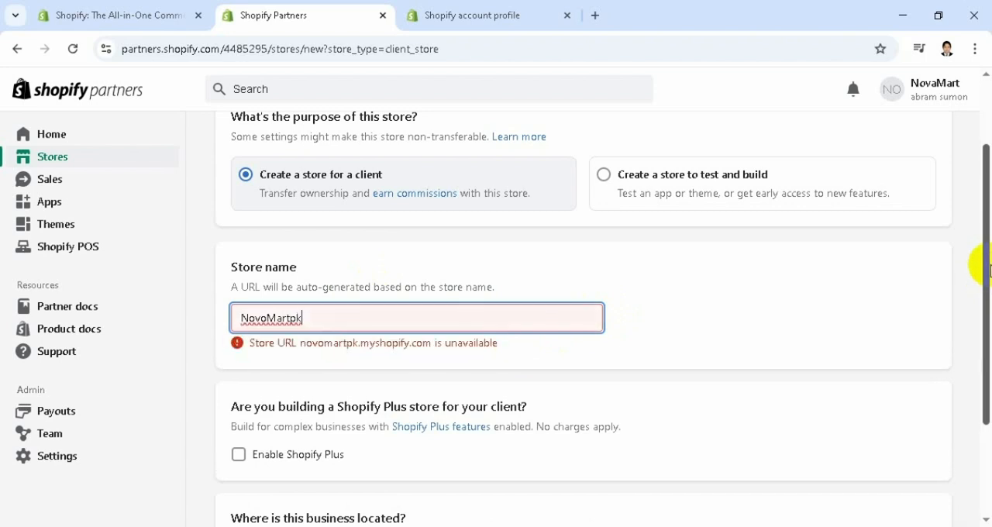
key(BackSpace)
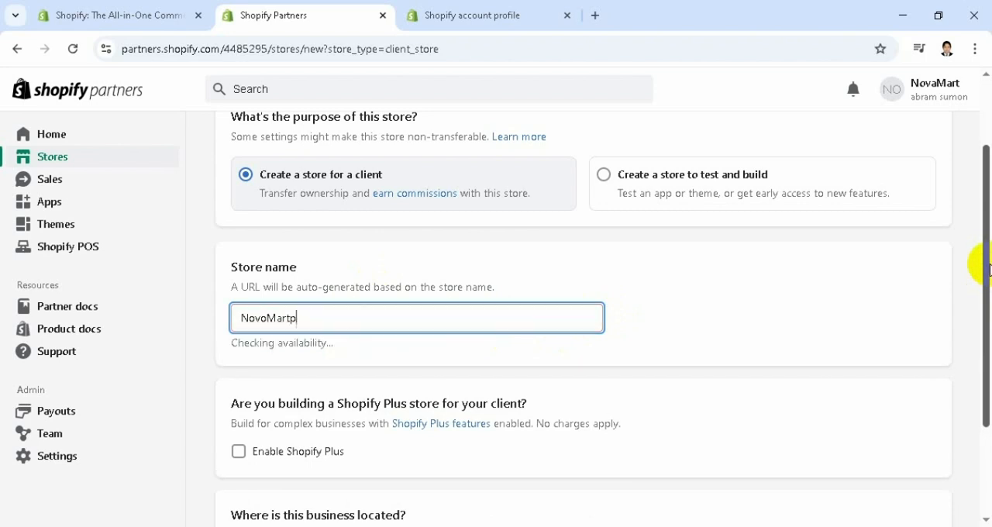
text(123)
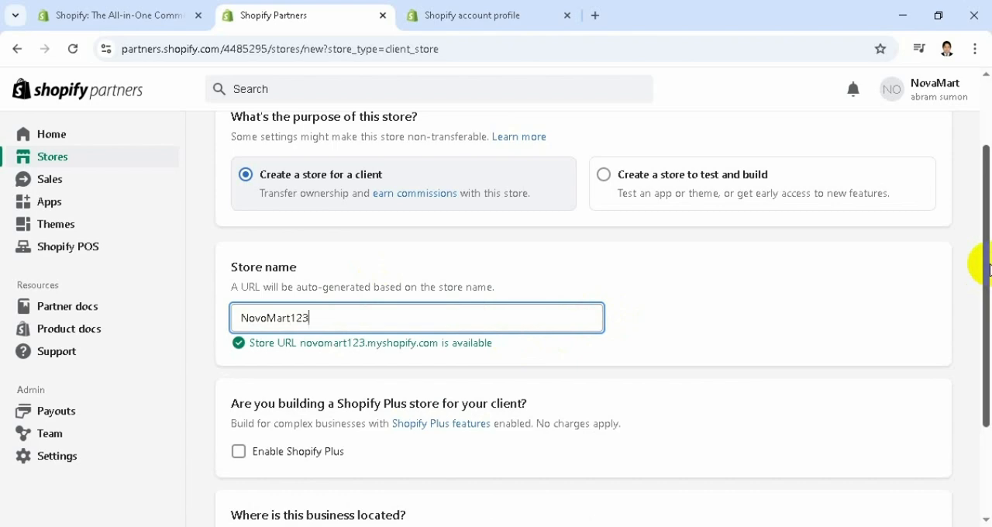
Review the store settings, create the development store, and continue to its admin with the existing Shopify account
drag(988, 267, 988, 419)
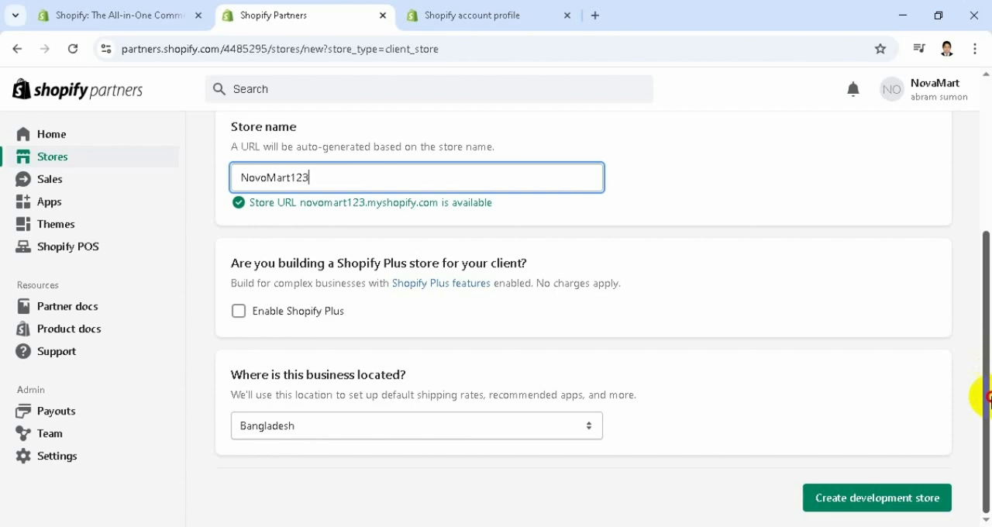
drag(985, 390, 985, 214)
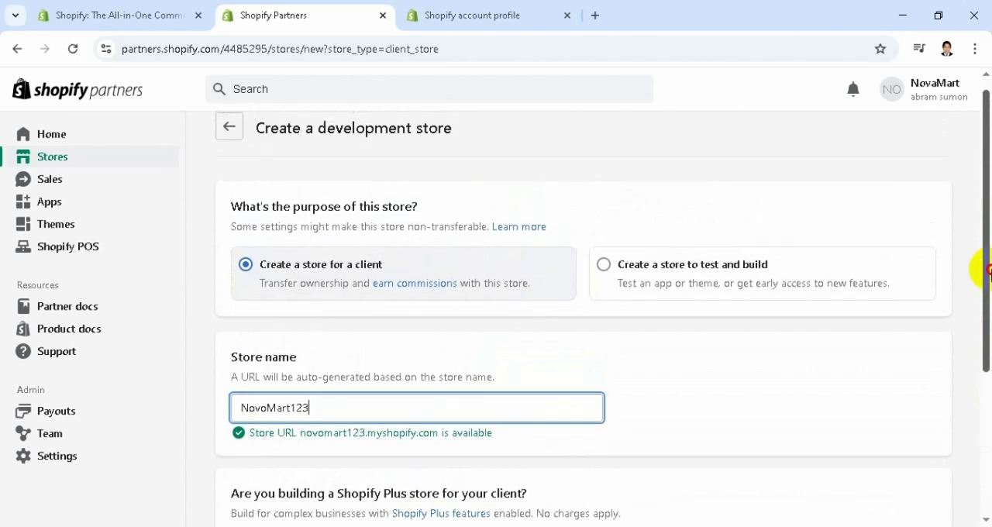
drag(982, 268, 982, 398)
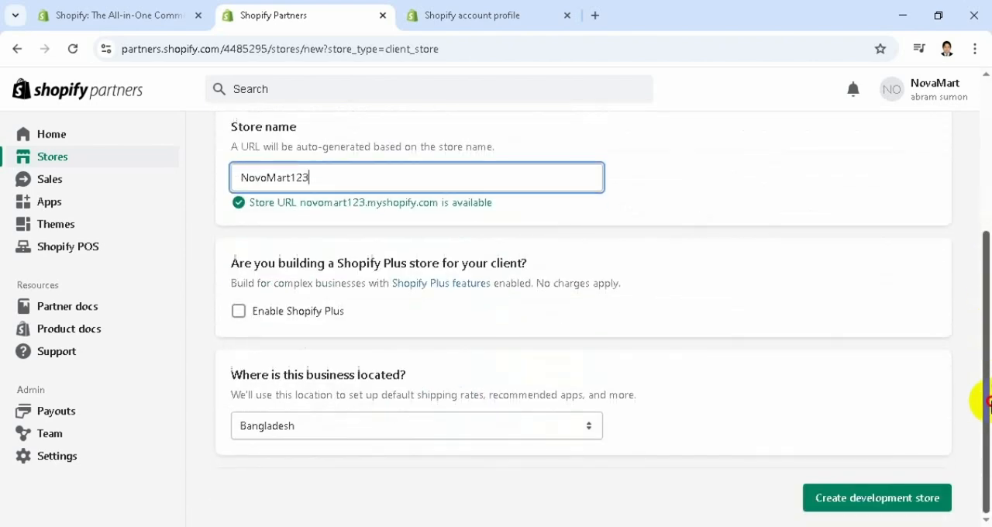
click(877, 502)
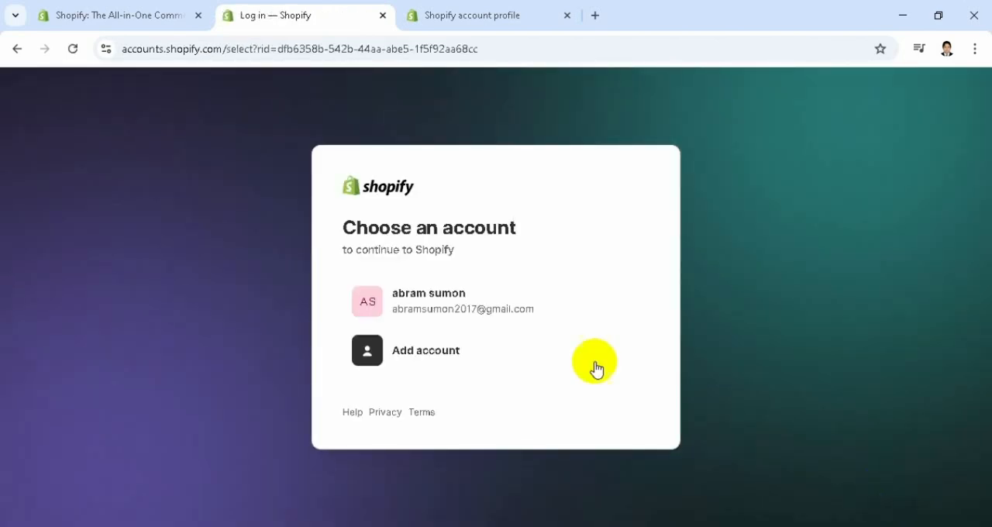
click(440, 316)
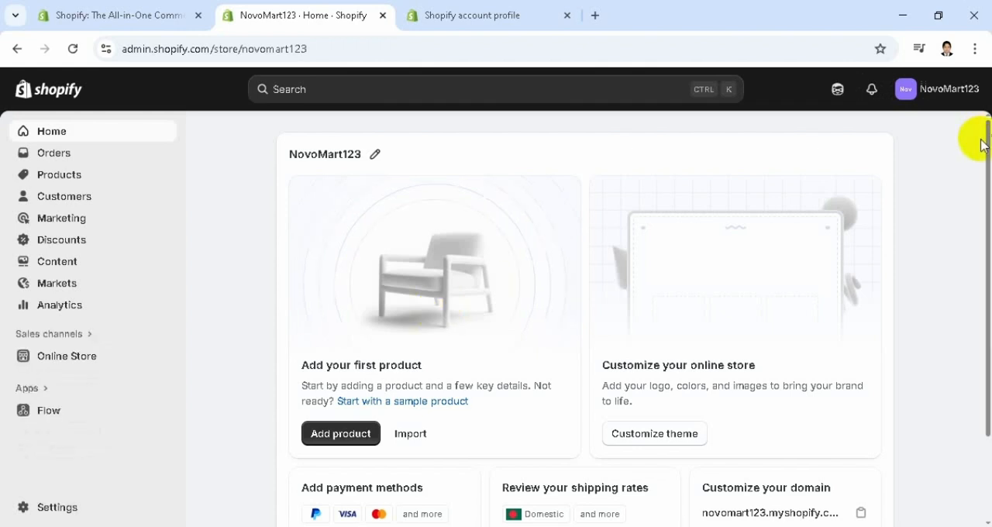
Look over the store's admin home page, open the Online Store channel, and view the storefront
scroll(986, 233, down, 1)
scroll(978, 316, down, 2)
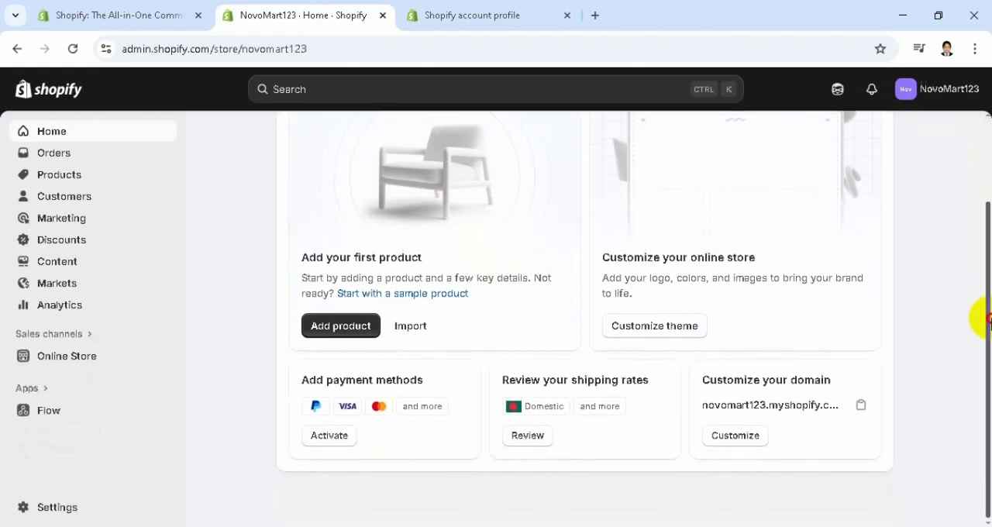
scroll(982, 194, up, 3)
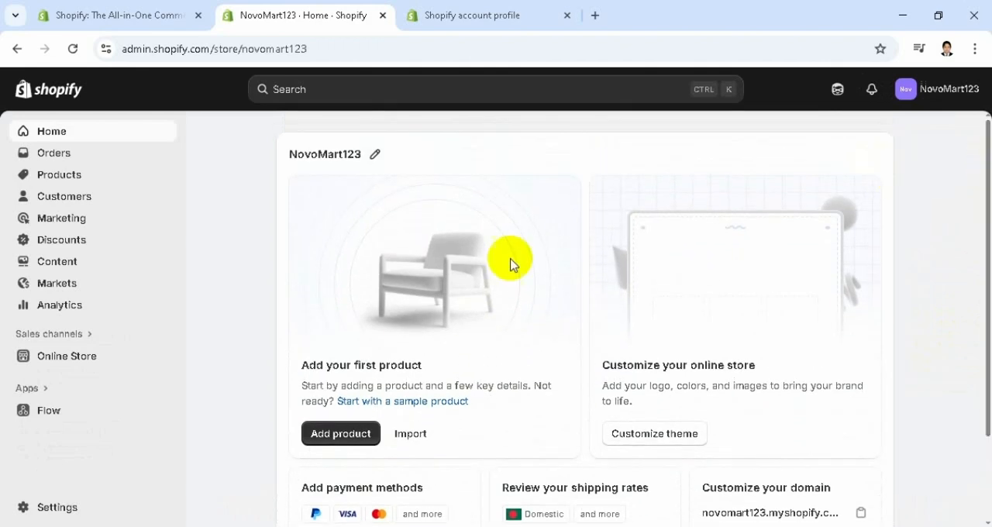
click(75, 359)
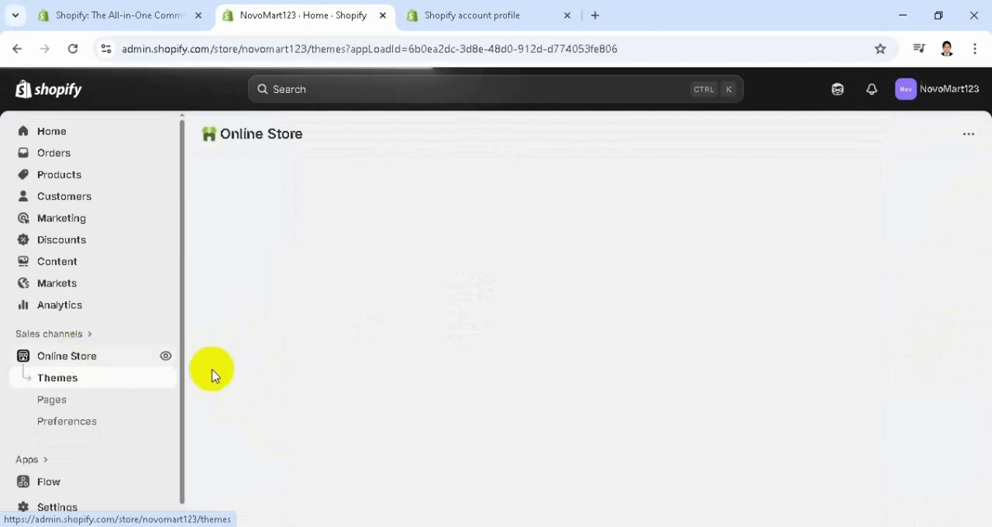
click(166, 362)
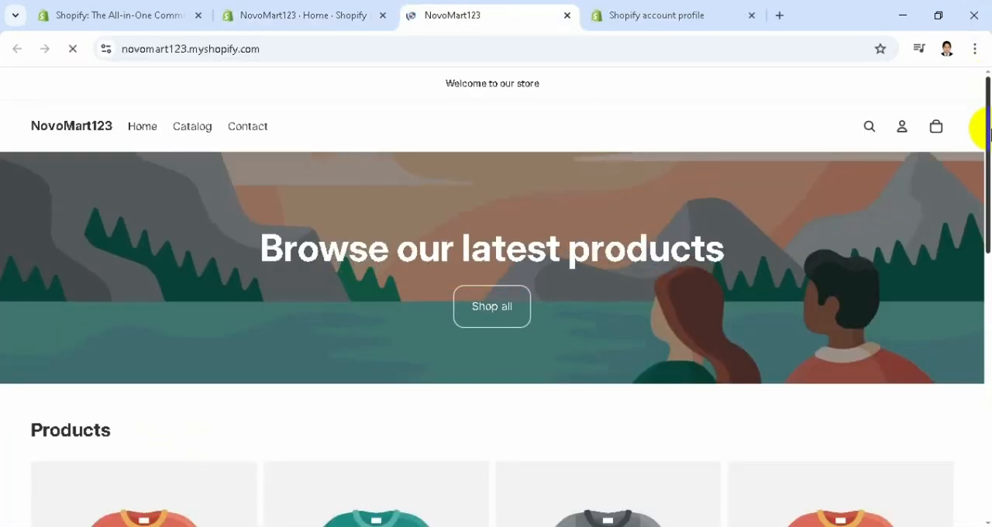
drag(989, 176, 984, 42)
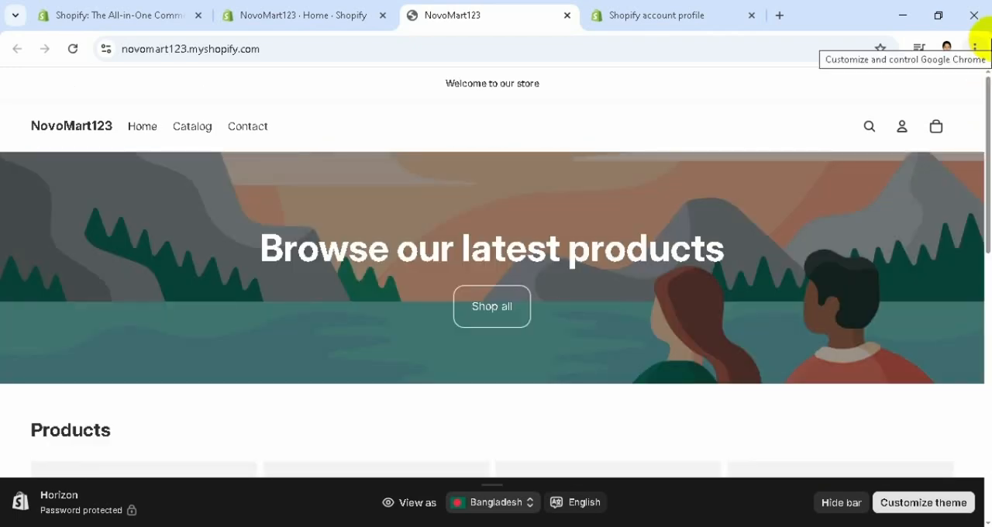